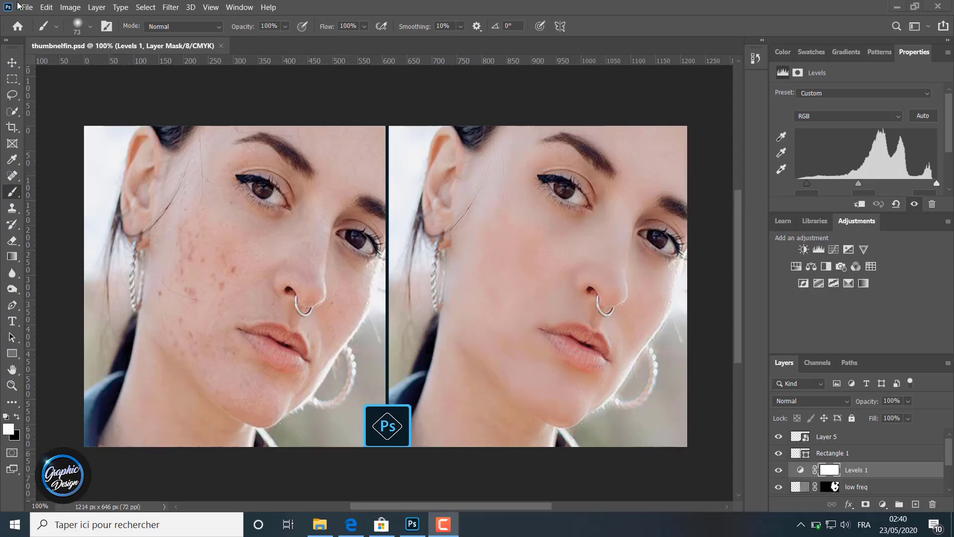
# - Open the image Why-Youre-Breaking-Out-and-How-to-Banish-Blemishes-722x406 from the image ressources folder
pyautogui.click(27, 7)
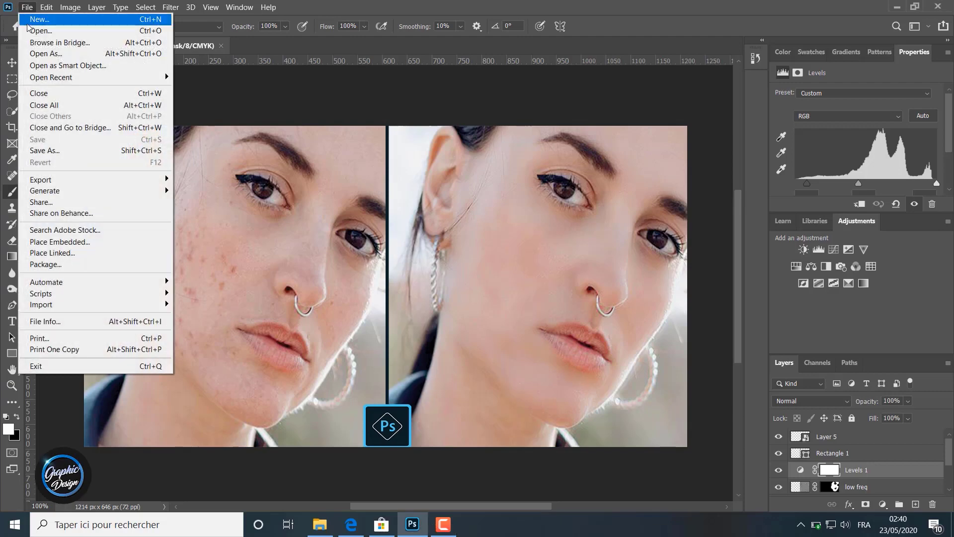
pyautogui.click(31, 29)
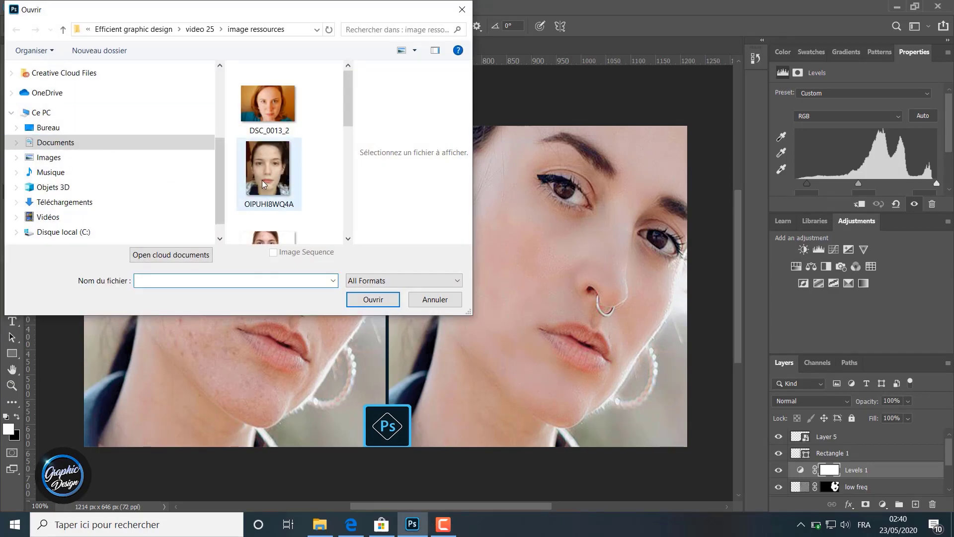
pyautogui.scroll(-6, 262, 181)
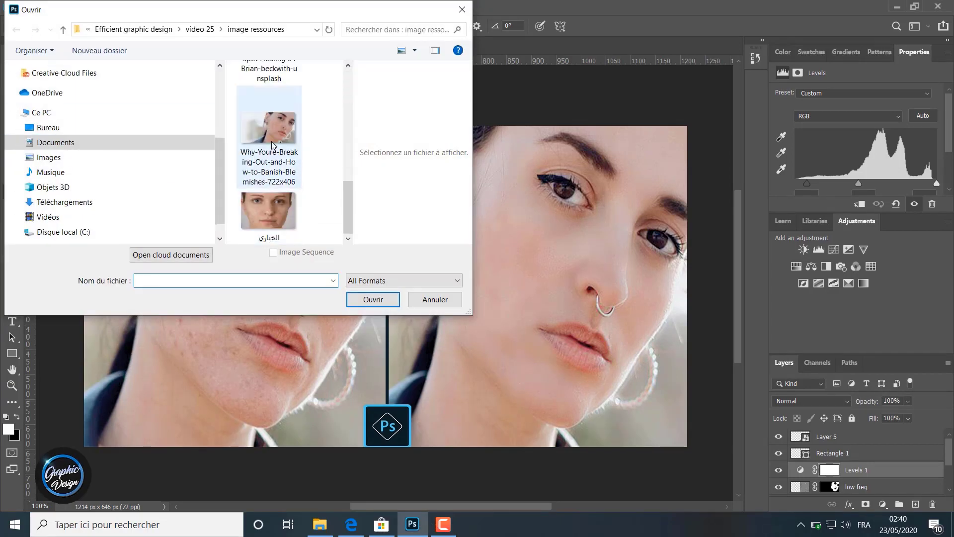
pyautogui.doubleClick(271, 141)
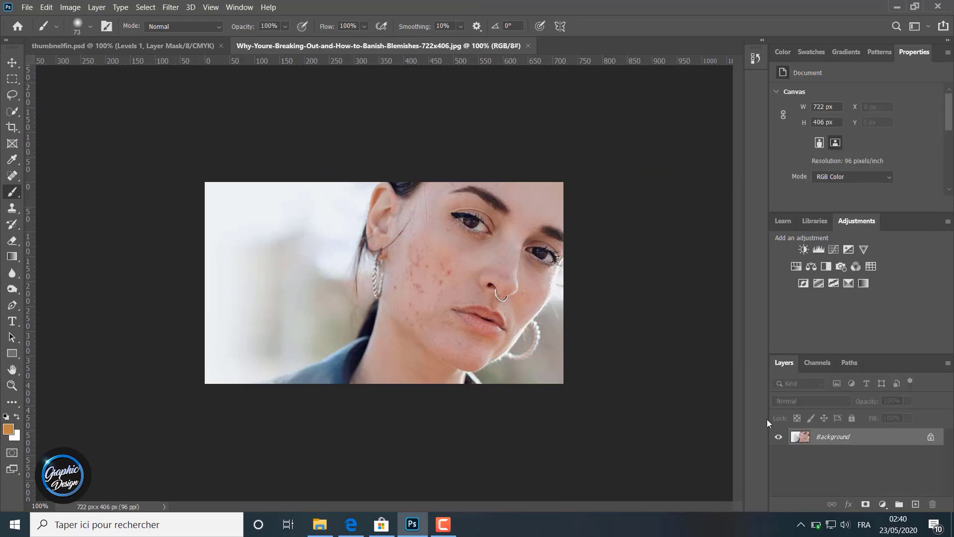
# - Convert the locked Background into a regular layer named Layer 0 and duplicate it
pyautogui.doubleClick(823, 437)
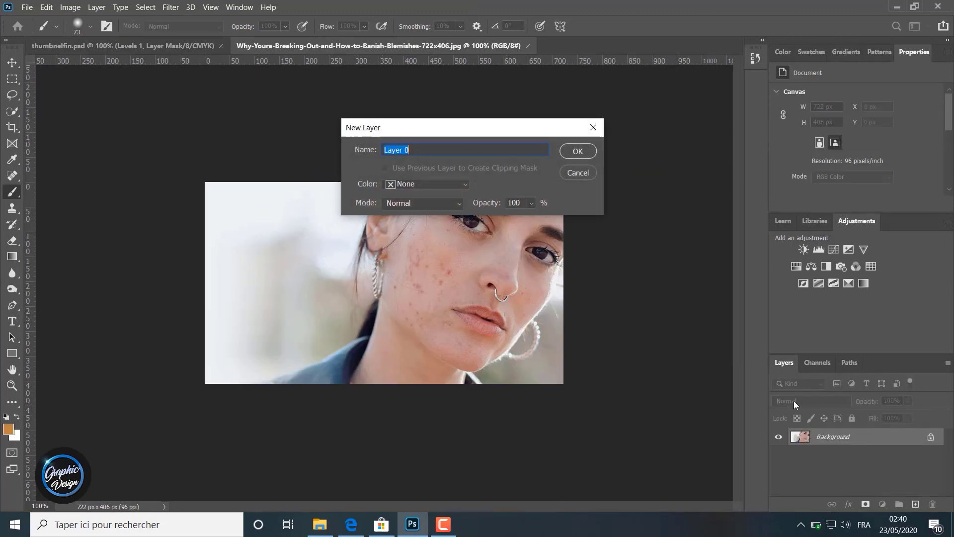
pyautogui.click(571, 152)
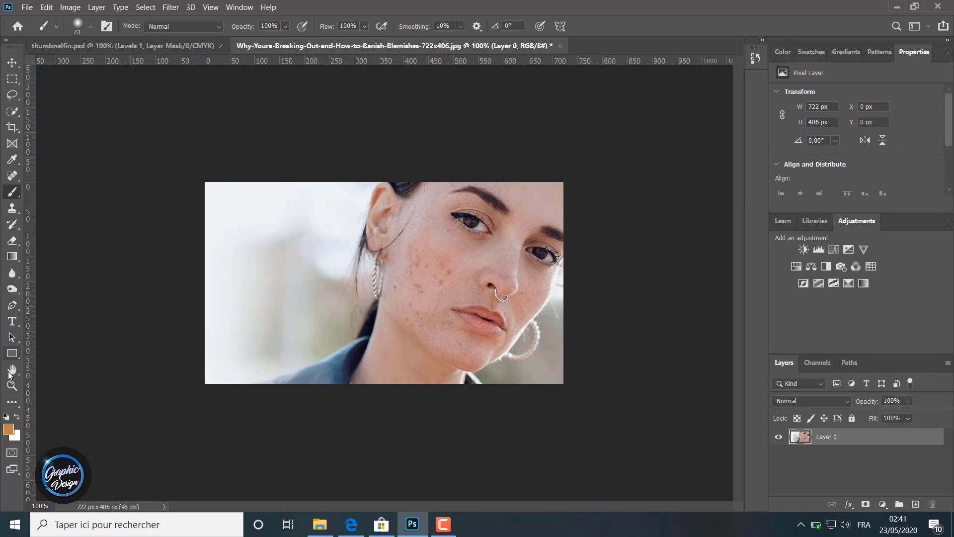
pyautogui.click(20, 382)
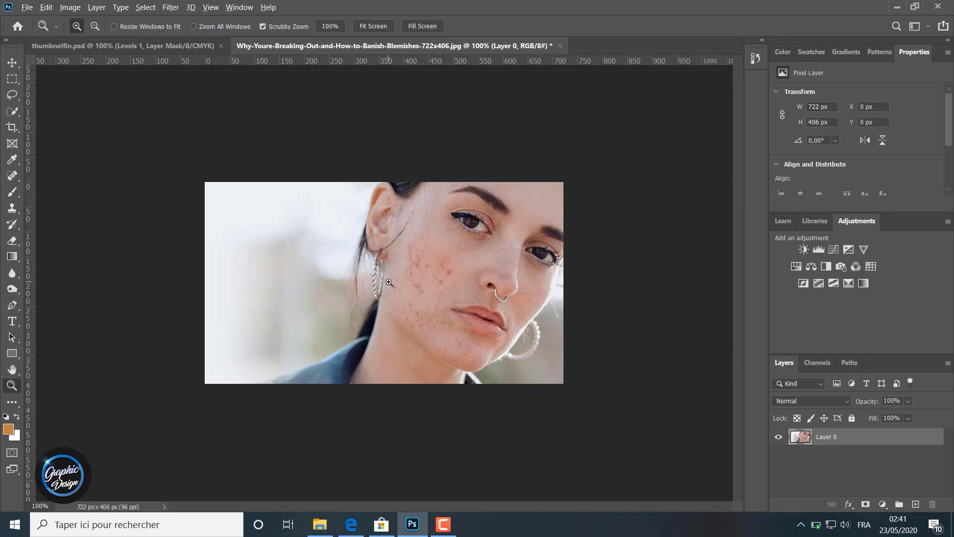
pyautogui.click(389, 282)
pyautogui.scroll(1, 491, 383)
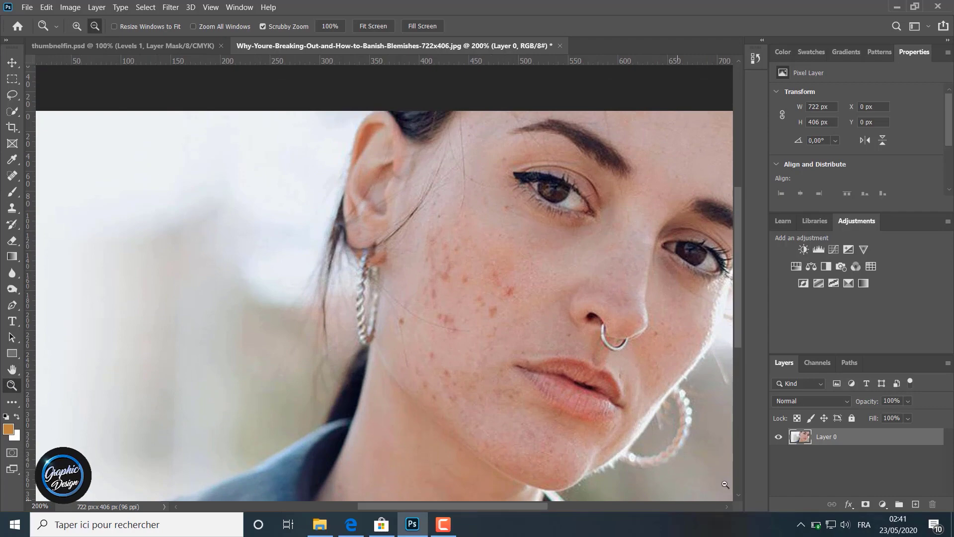
pyautogui.hotkey('ctrl', 'j')
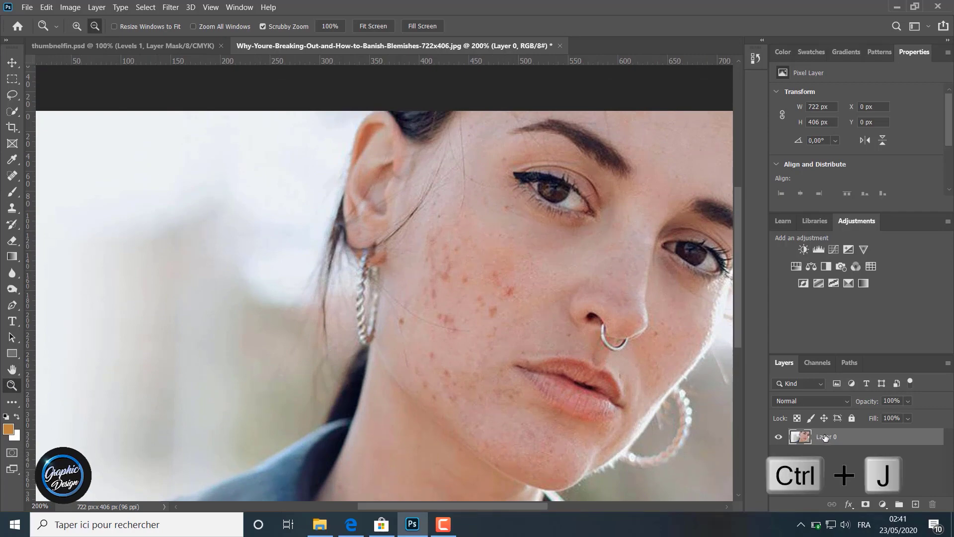
# - Activate the Spot Healing Brush with a size of 50 px and 0% hardness
pyautogui.press('j')
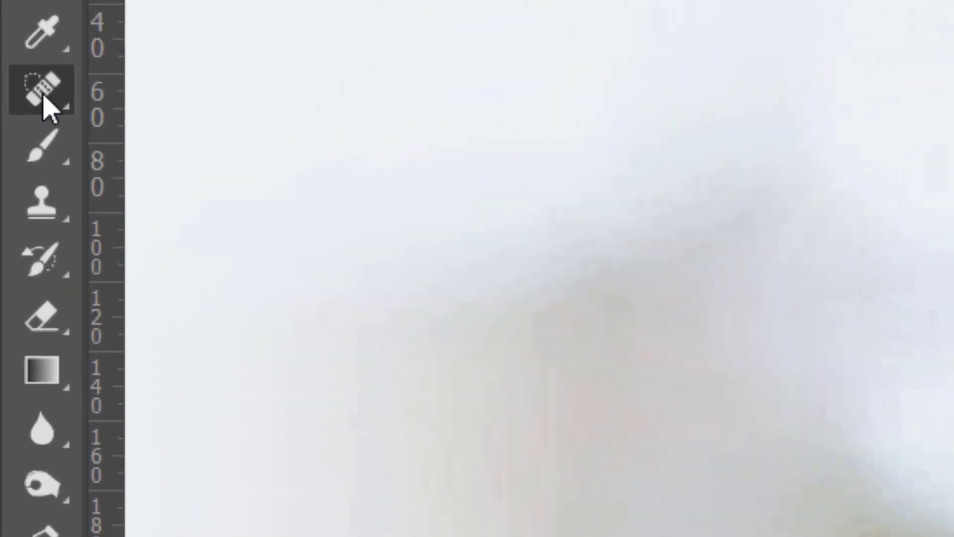
pyautogui.rightClick(12, 176)
pyautogui.click(348, 95)
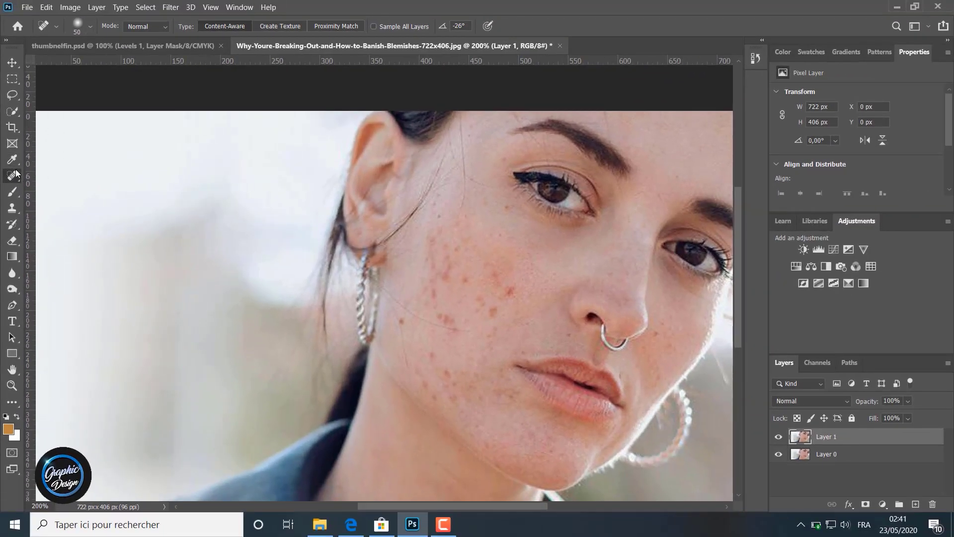
pyautogui.rightClick(16, 173)
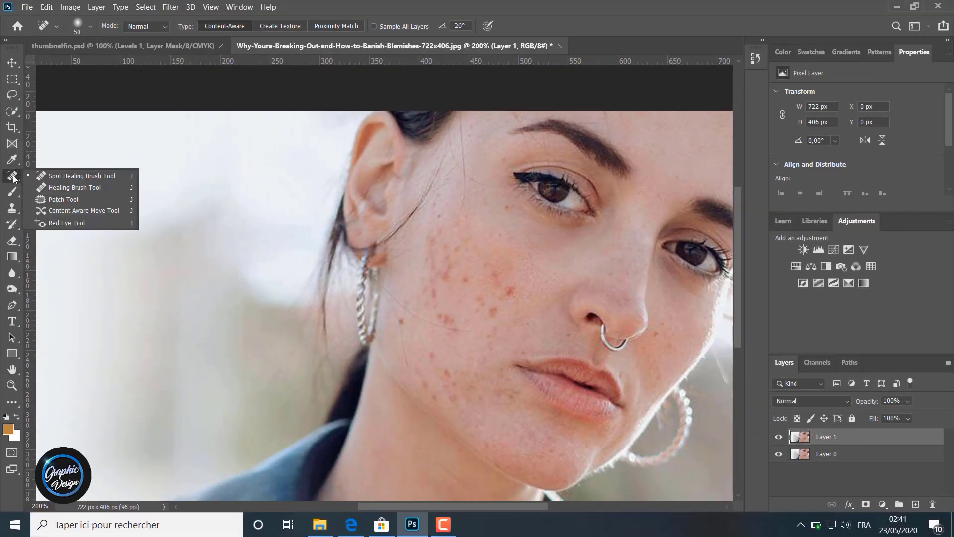
pyautogui.click(76, 176)
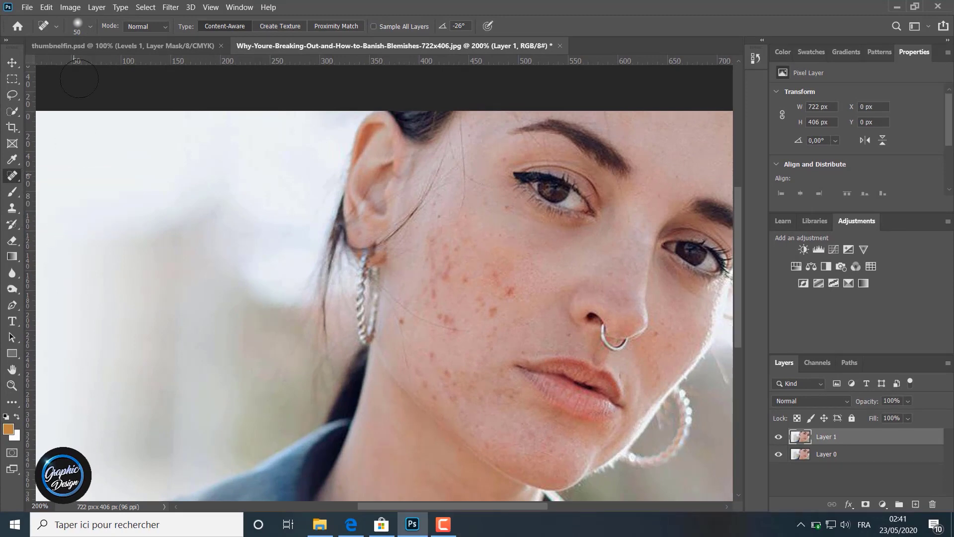
pyautogui.click(91, 26)
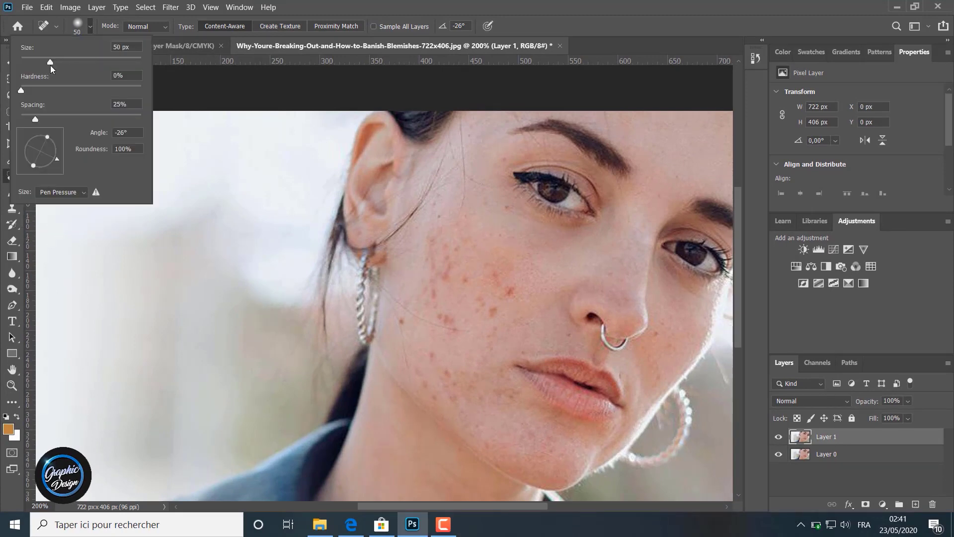
pyautogui.moveTo(50, 61); pyautogui.dragTo(51, 62)
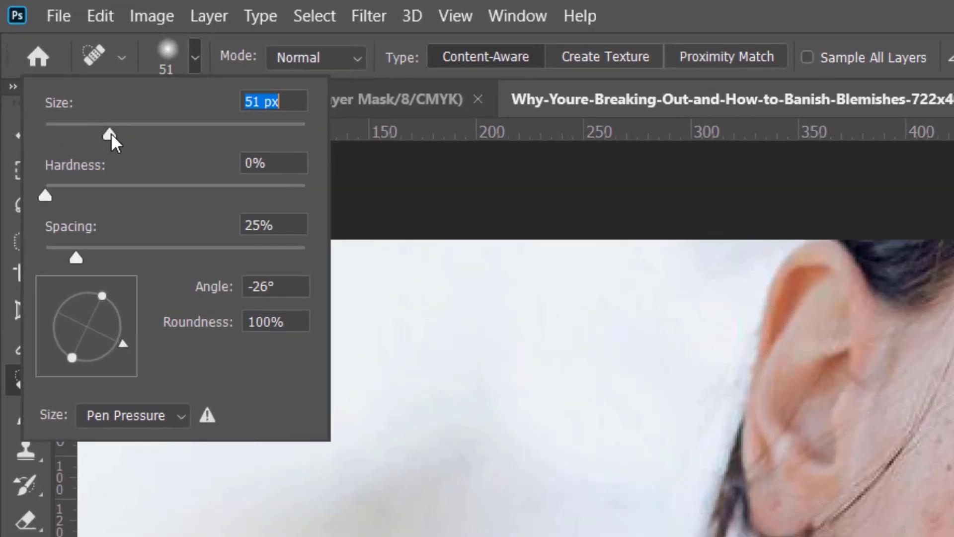
pyautogui.moveTo(112, 137); pyautogui.dragTo(110, 135)
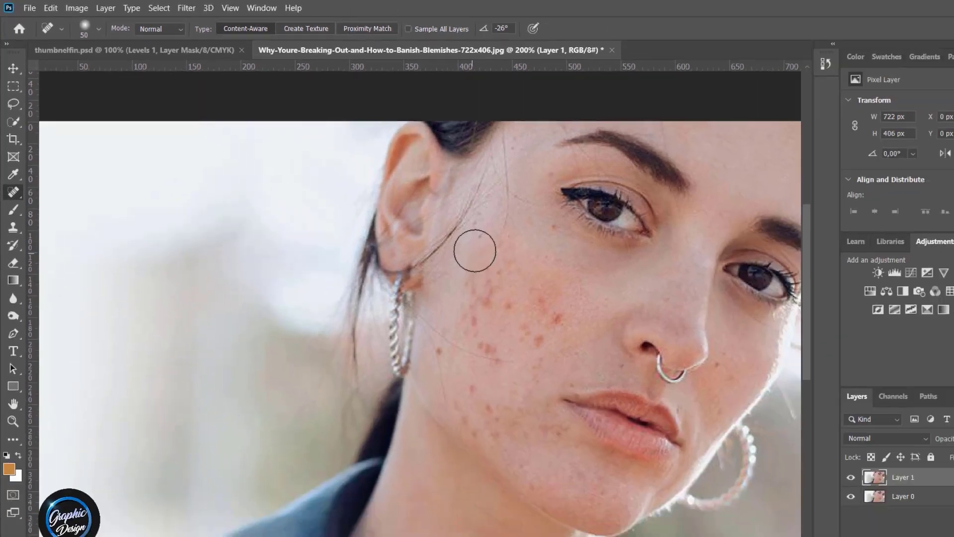
# - Heal the small spots and stray hair marks on the temple and upper cheek between the ear and the eye
pyautogui.moveTo(945, 486); pyautogui.dragTo(935, 468)
pyautogui.moveTo(431, 216)
pyautogui.mouseDown()
pyautogui.moveTo(434, 196)
pyautogui.moveTo(435, 209)
pyautogui.mouseUp()
pyautogui.click(440, 218)
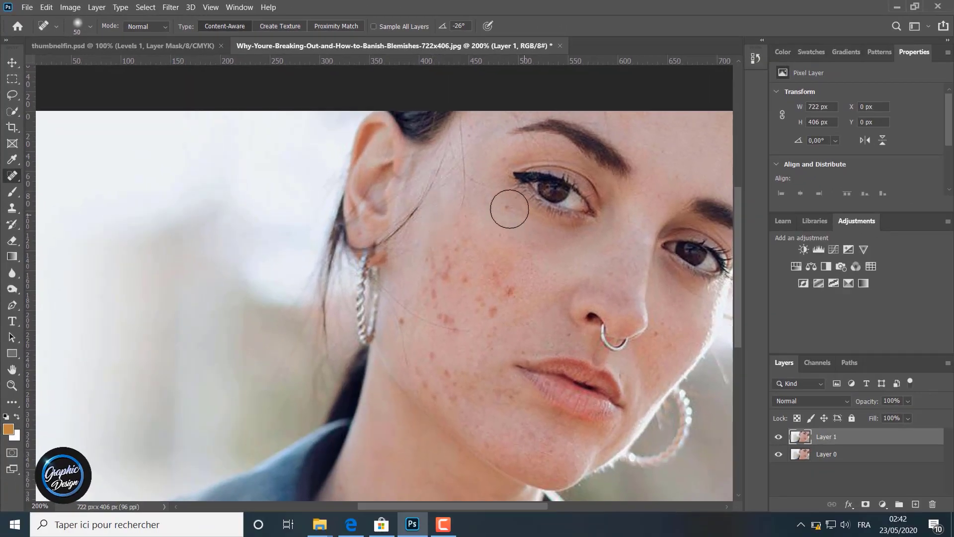
pyautogui.moveTo(469, 181); pyautogui.dragTo(480, 172)
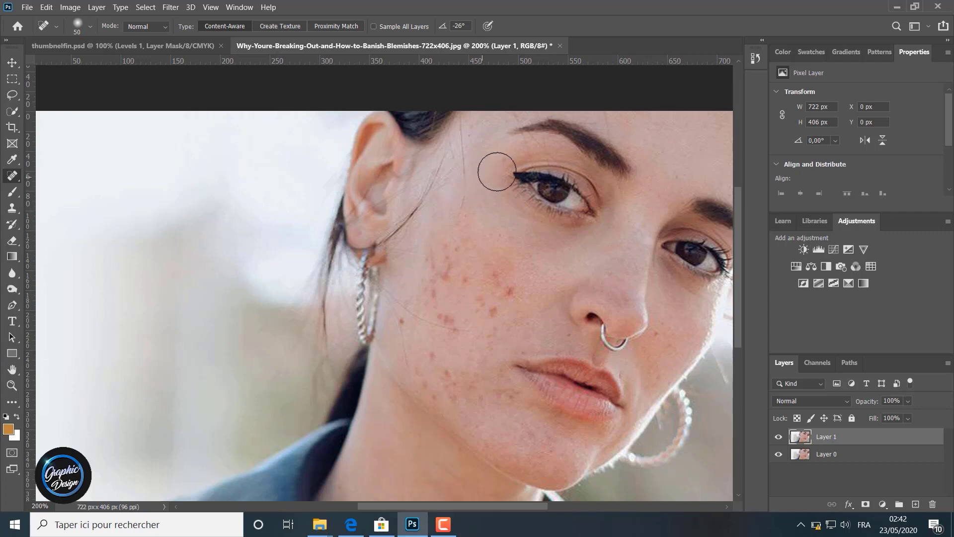
pyautogui.moveTo(464, 131); pyautogui.dragTo(472, 134)
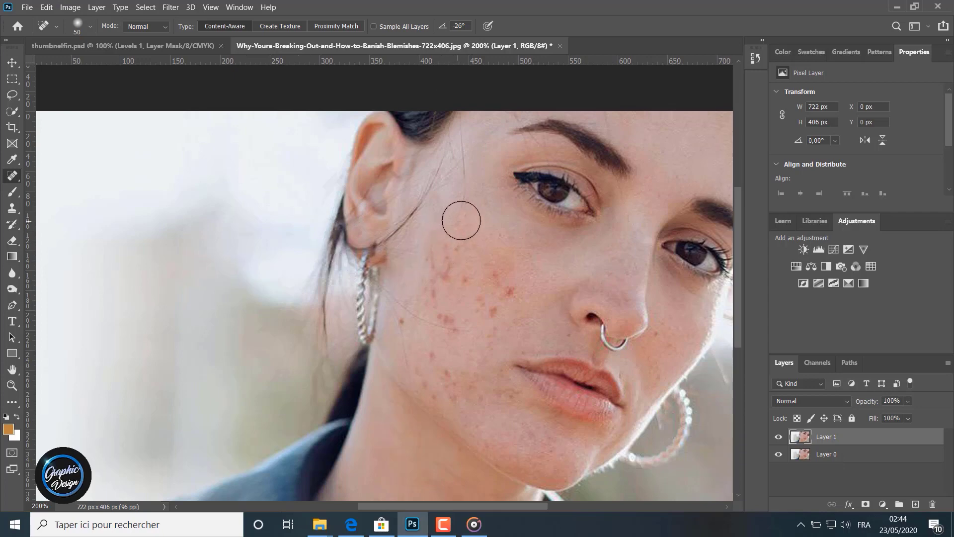
pyautogui.moveTo(469, 215); pyautogui.dragTo(472, 216)
# - Heal the red blemishes on the middle of the cheek, on the side nearer the nose
pyautogui.moveTo(512, 292); pyautogui.dragTo(509, 292)
pyautogui.click(498, 274)
pyautogui.click(493, 311)
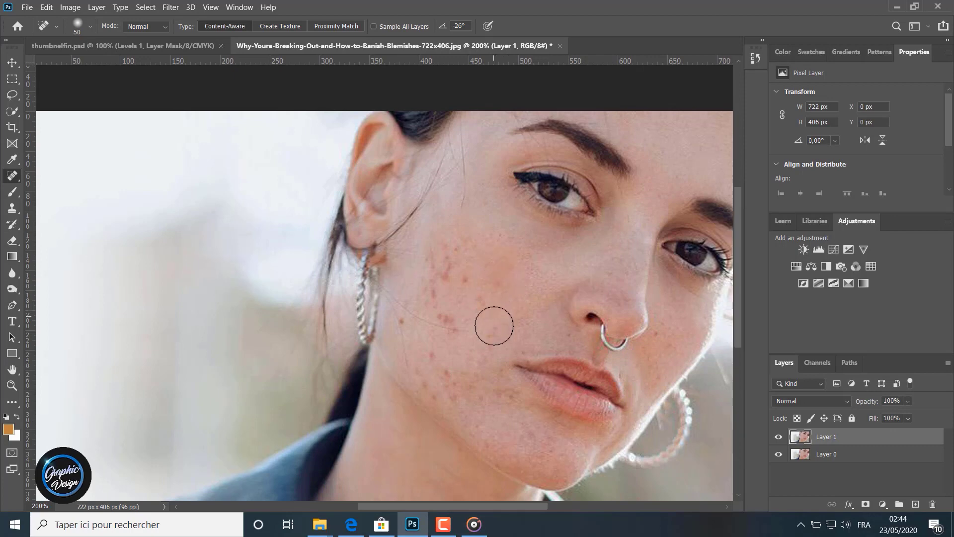
pyautogui.click(480, 300)
pyautogui.click(481, 300)
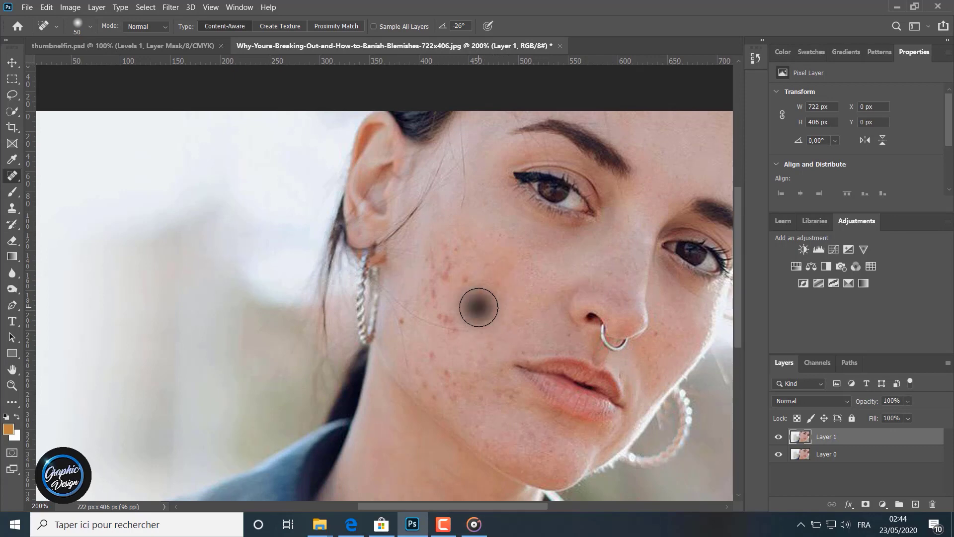
pyautogui.click(484, 266)
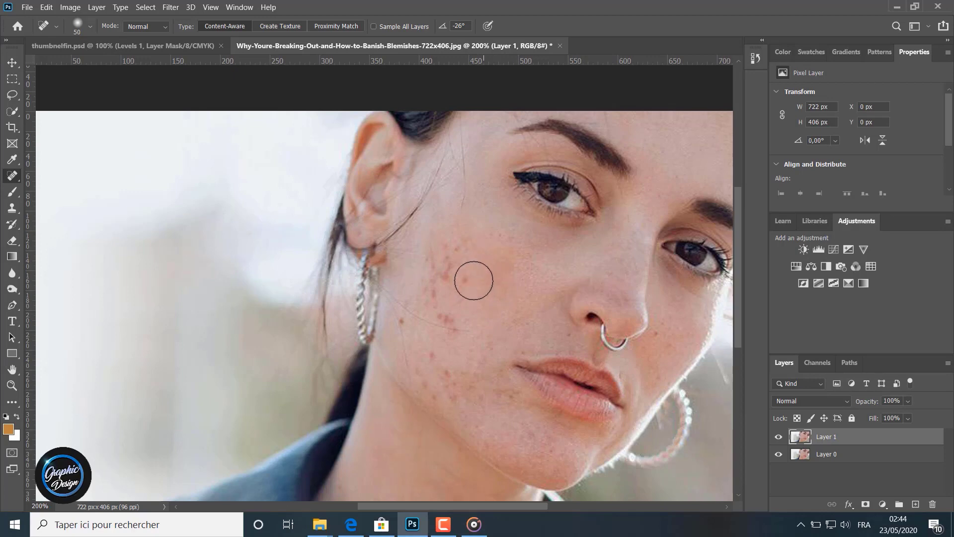
pyautogui.click(467, 280)
# - Heal the cluster of blemishes on the upper cheek between the earring and the nose
pyautogui.click(446, 251)
pyautogui.click(452, 250)
pyautogui.click(468, 239)
pyautogui.click(458, 248)
pyautogui.click(459, 249)
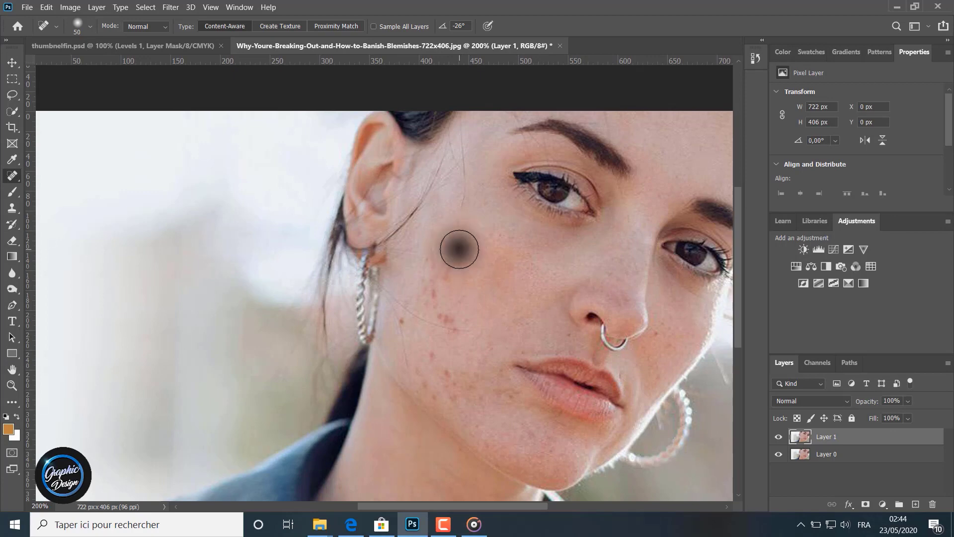
# - Heal the spot on the upper cheek below the outer corner of the eye
pyautogui.click(495, 237)
pyautogui.click(497, 236)
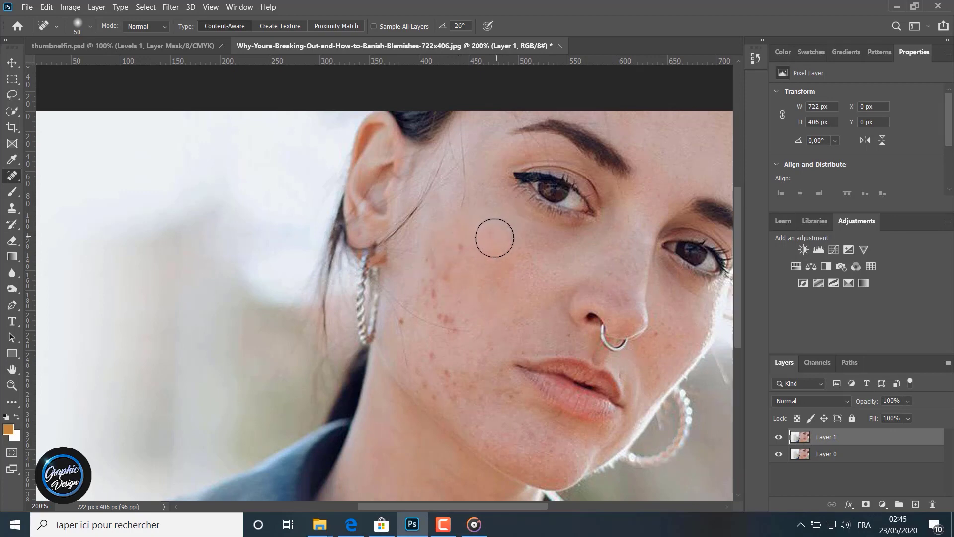
pyautogui.click(490, 235)
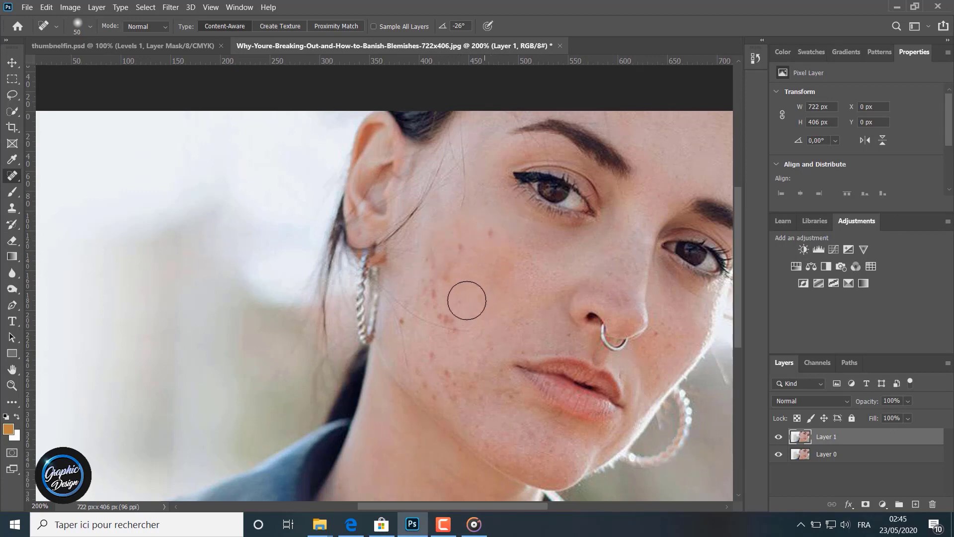
pyautogui.click(491, 234)
pyautogui.click(489, 231)
pyautogui.click(490, 234)
pyautogui.click(491, 238)
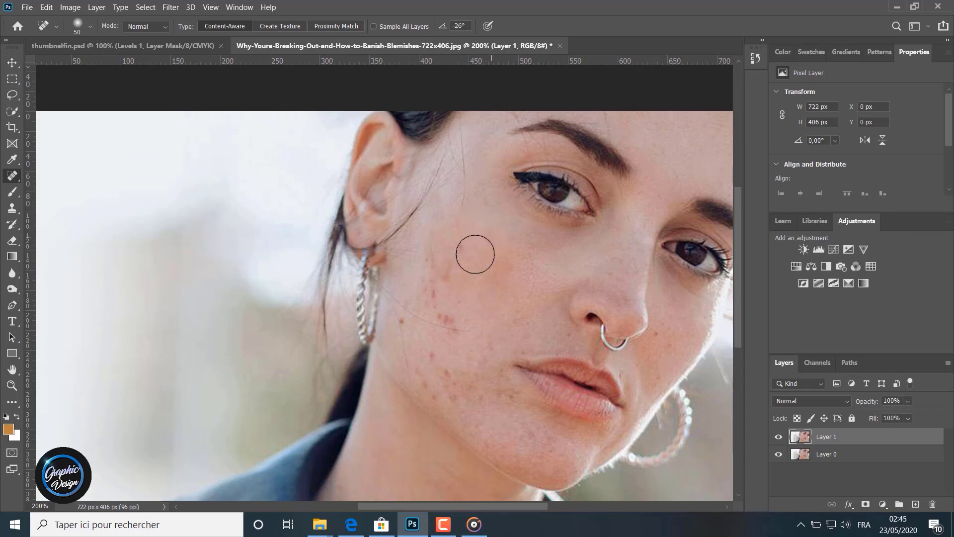
# - Heal the blemishes on the outer cheek beside the hoop earring
pyautogui.click(429, 294)
pyautogui.click(432, 295)
pyautogui.click(432, 307)
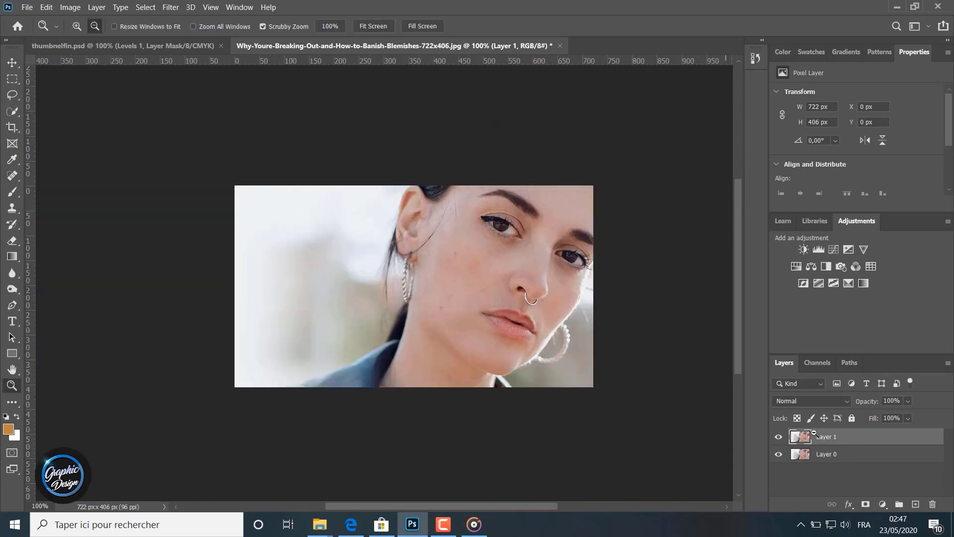
# - Duplicate the retouched Layer 1 as a new layer named "high fr"
pyautogui.rightClick(835, 438)
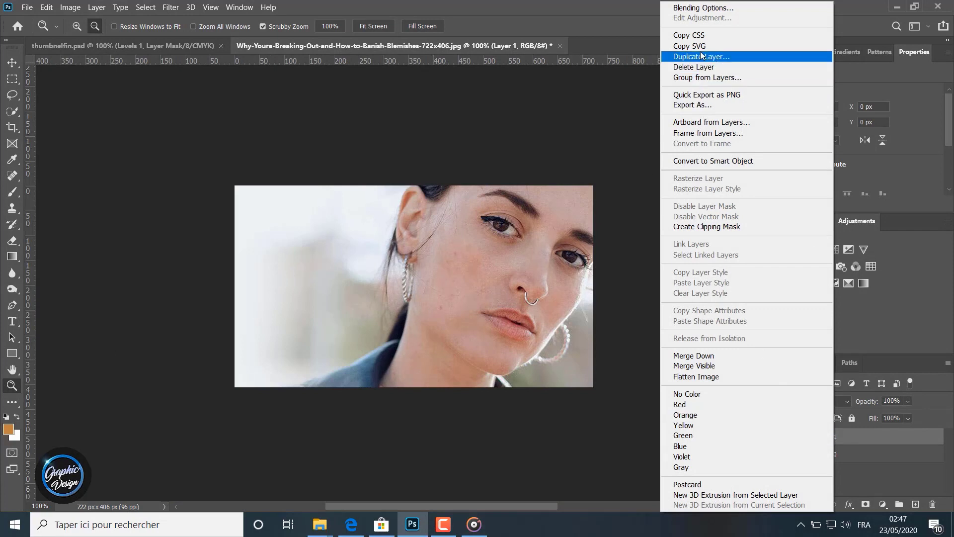
pyautogui.click(685, 58)
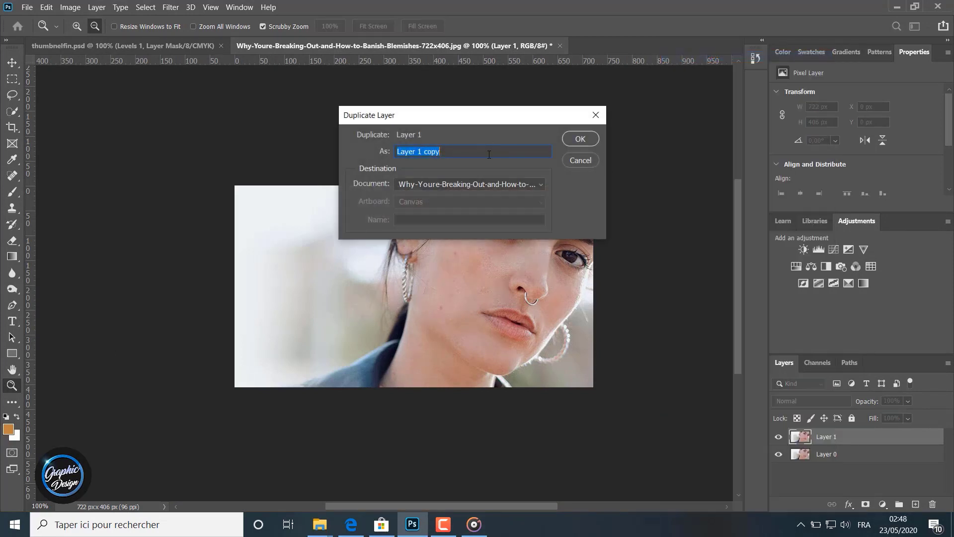
pyautogui.write('high fr')
pyautogui.press('Return')
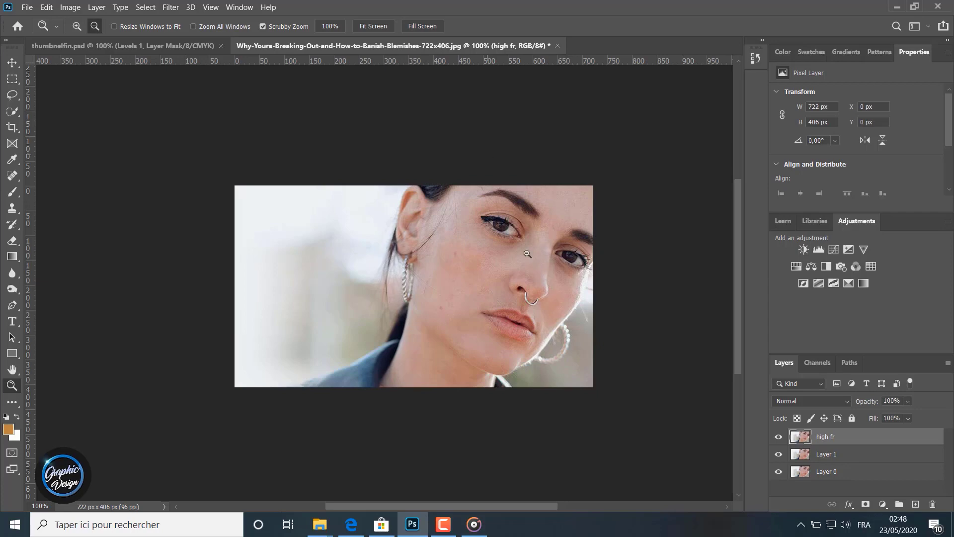
pyautogui.rightClick(846, 439)
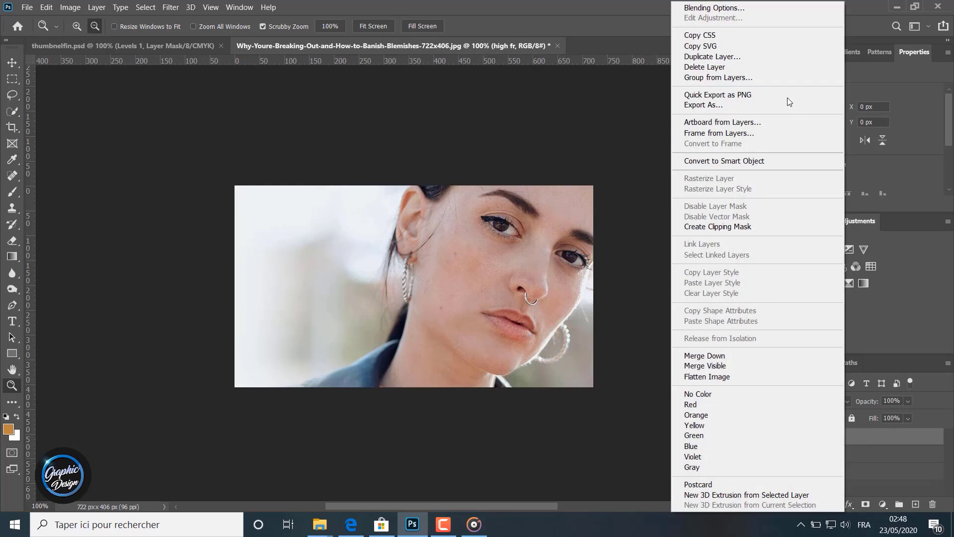
pyautogui.click(750, 71)
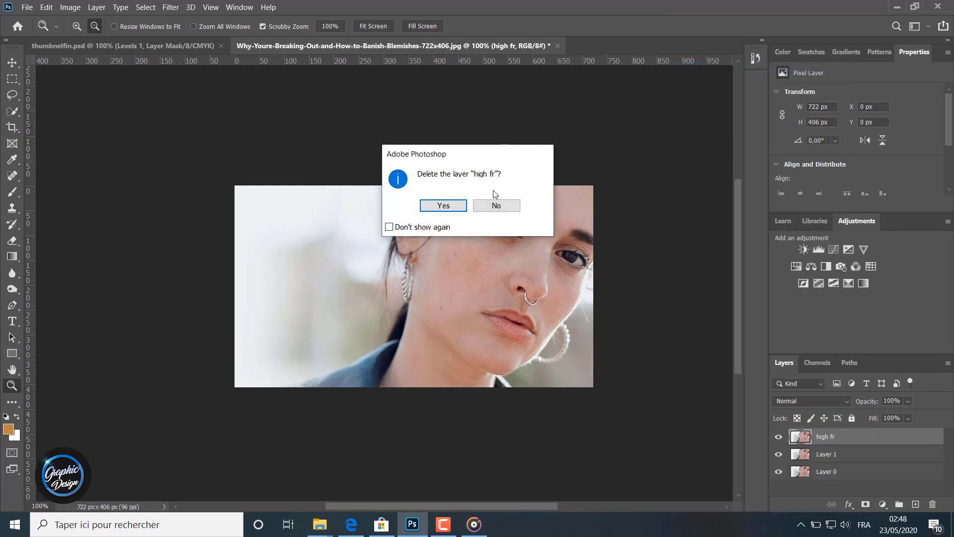
pyautogui.click(496, 206)
# - Duplicate the "high fr" layer as a new layer named "low freq"
pyautogui.rightClick(839, 438)
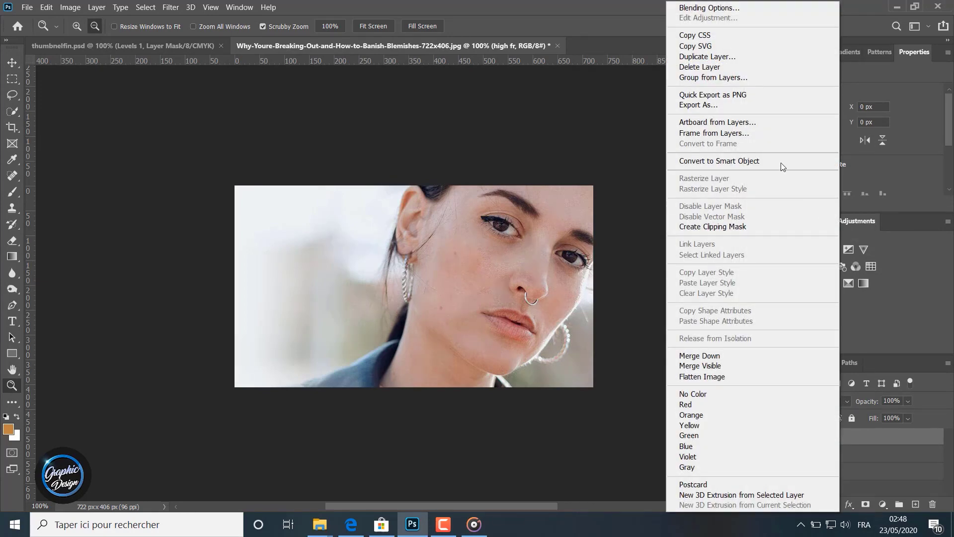
pyautogui.click(705, 57)
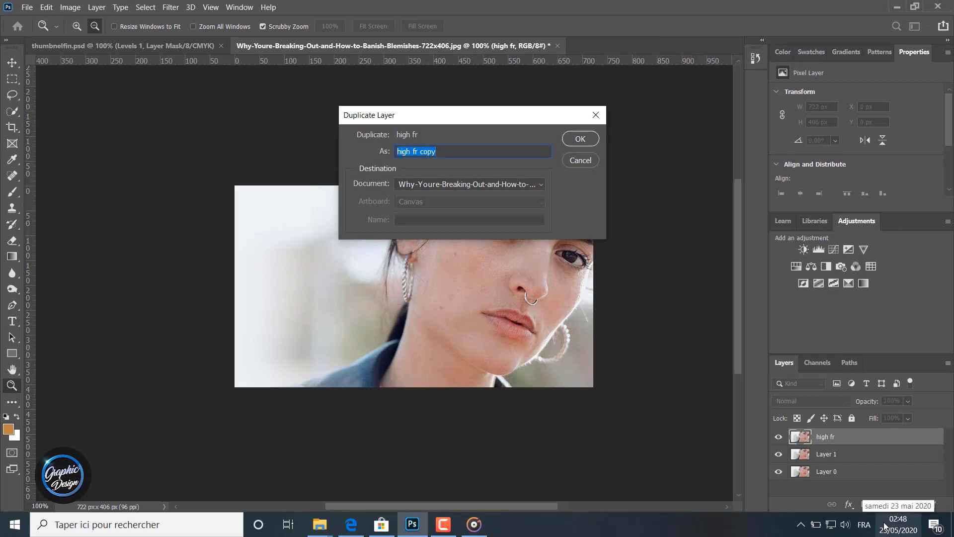
pyautogui.write('low freq')
pyautogui.press('Return')
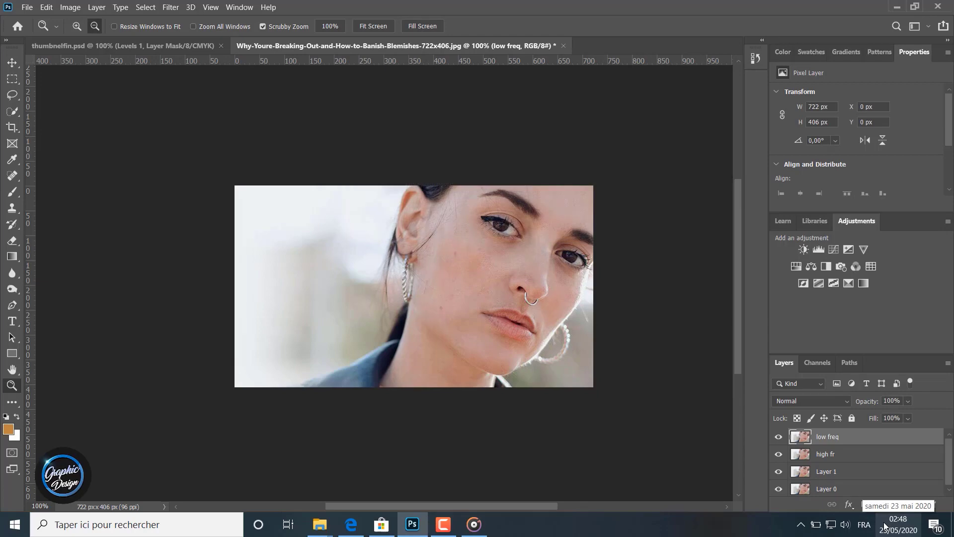
# - Set the blend mode of the "low freq" layer to Vivid Light
pyautogui.click(825, 453)
pyautogui.click(824, 441)
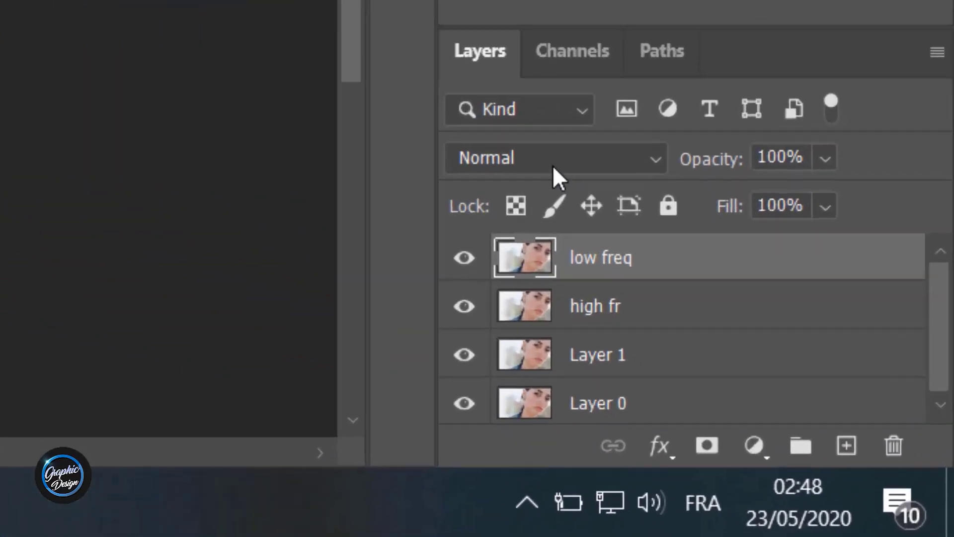
pyautogui.click(810, 403)
pyautogui.scroll(-1, 529, 141)
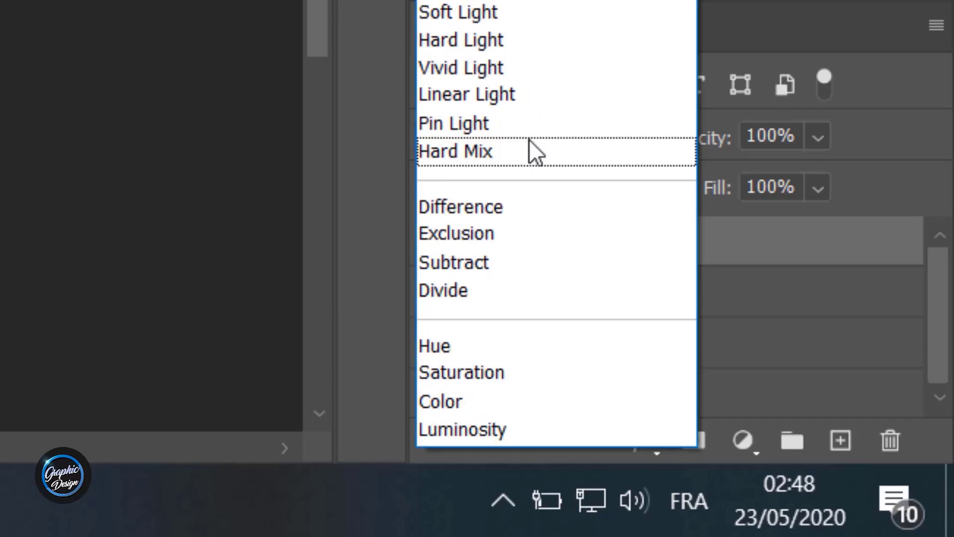
pyautogui.click(467, 64)
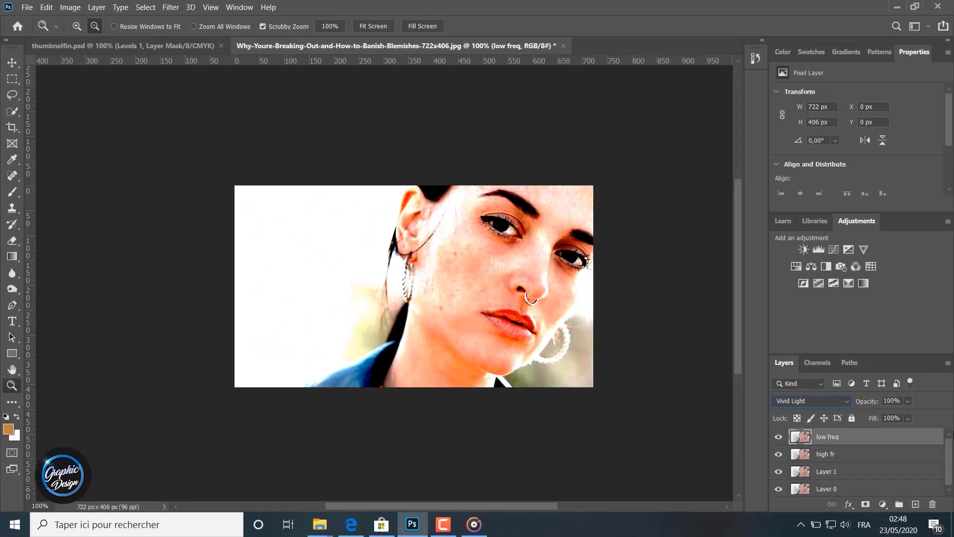
# - Invert the colours of the "low freq" layer
pyautogui.click(71, 7)
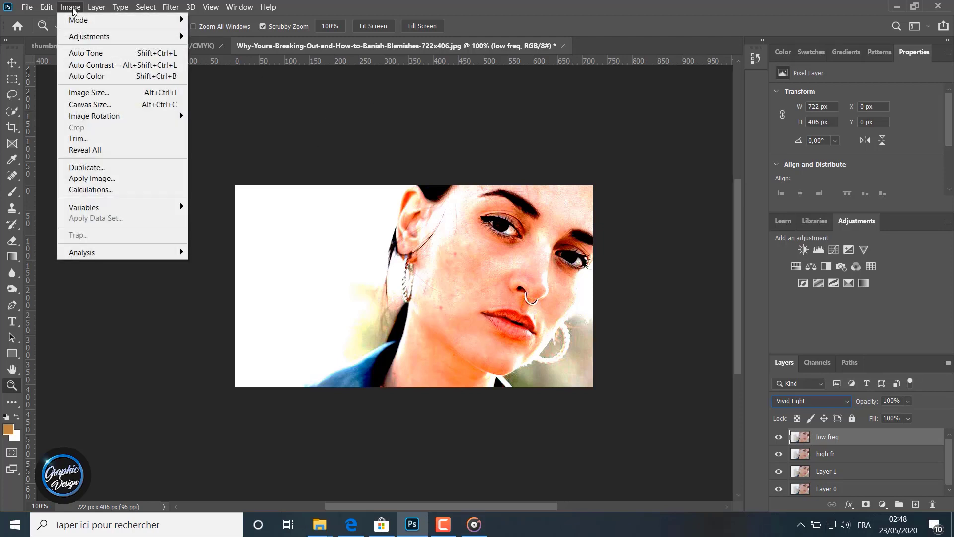
pyautogui.moveTo(107, 37)
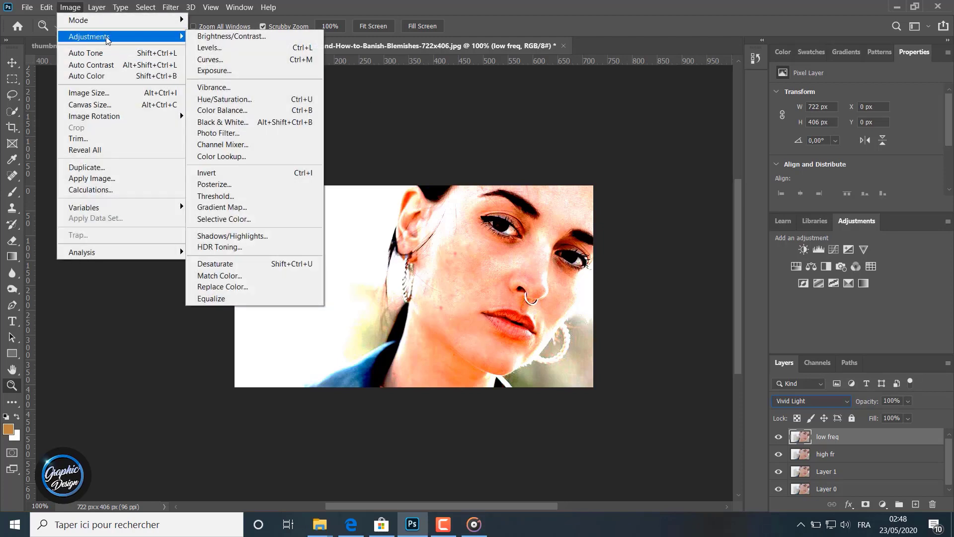
pyautogui.click(213, 174)
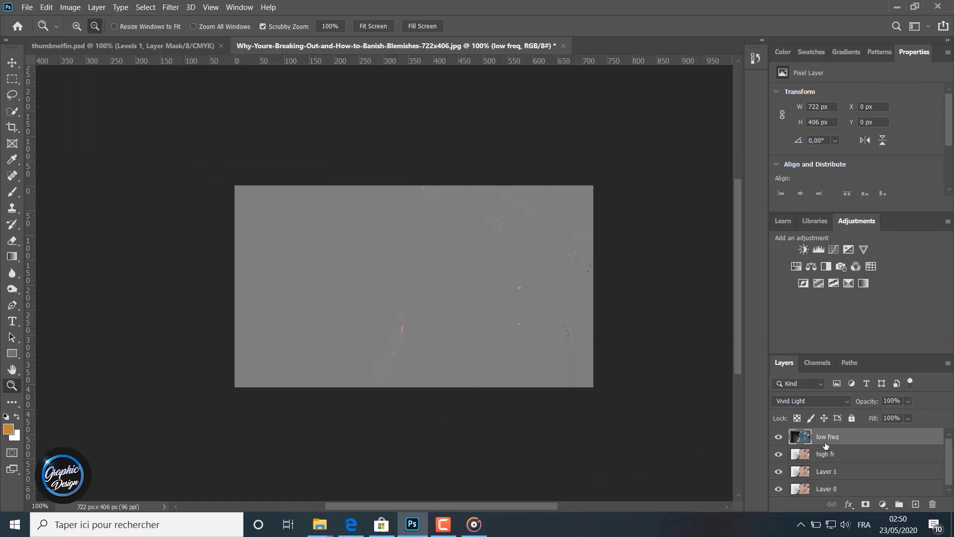
# - Apply a Gaussian Blur with a radius of 6,2 pixels to the inverted "low freq" layer
pyautogui.click(169, 7)
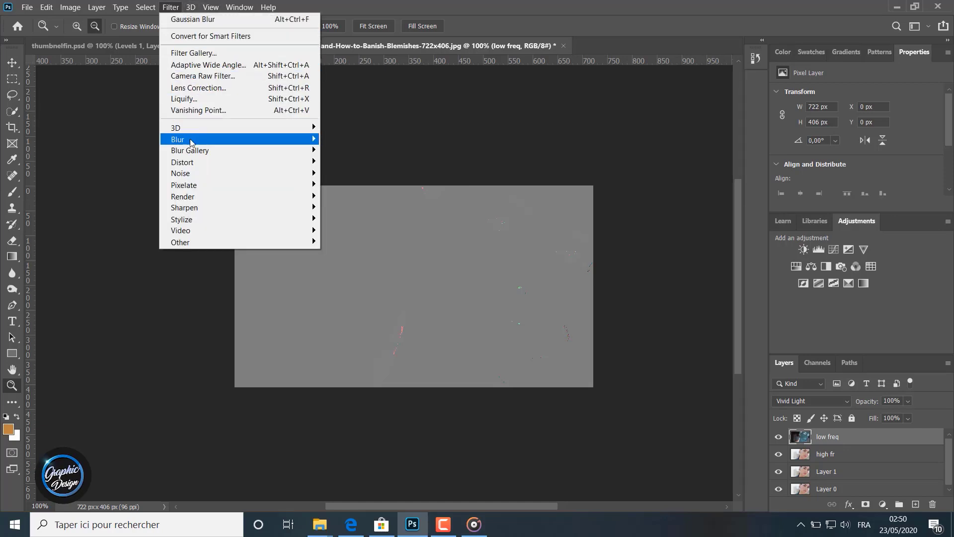
pyautogui.moveTo(184, 142)
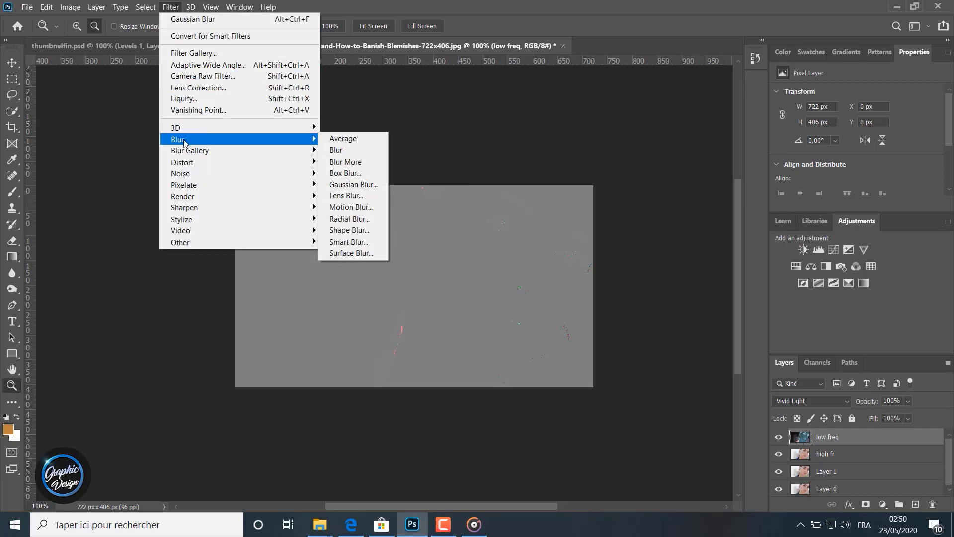
pyautogui.click(342, 186)
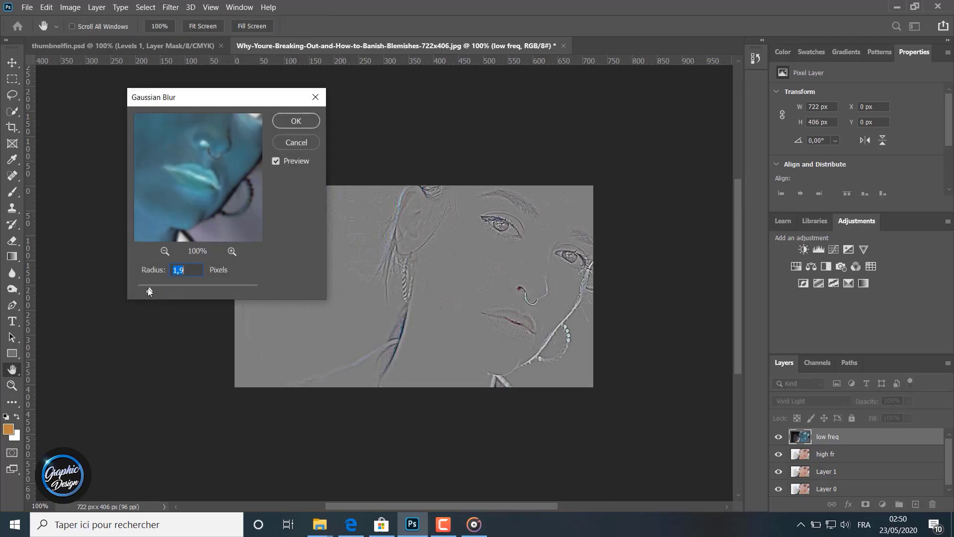
pyautogui.moveTo(147, 288); pyautogui.dragTo(160, 289)
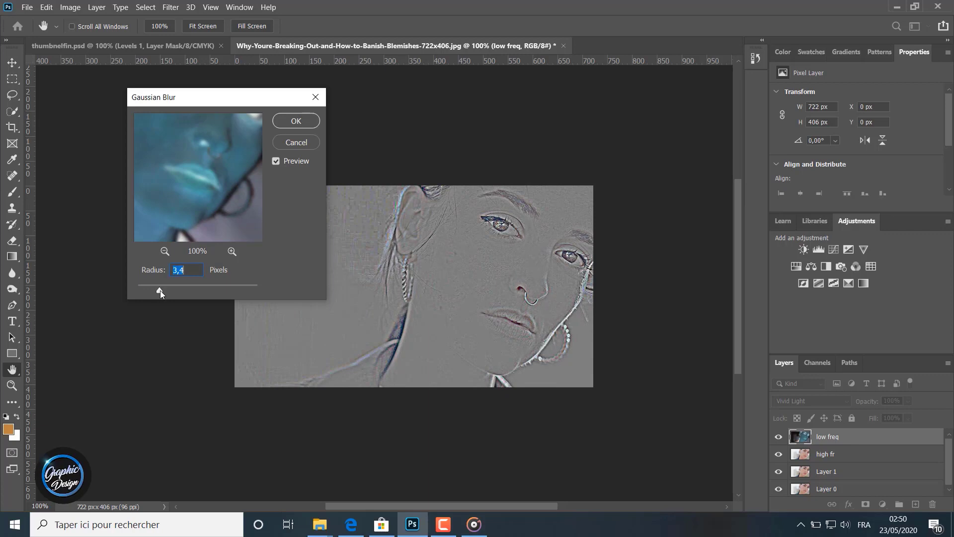
pyautogui.moveTo(163, 291); pyautogui.dragTo(175, 291)
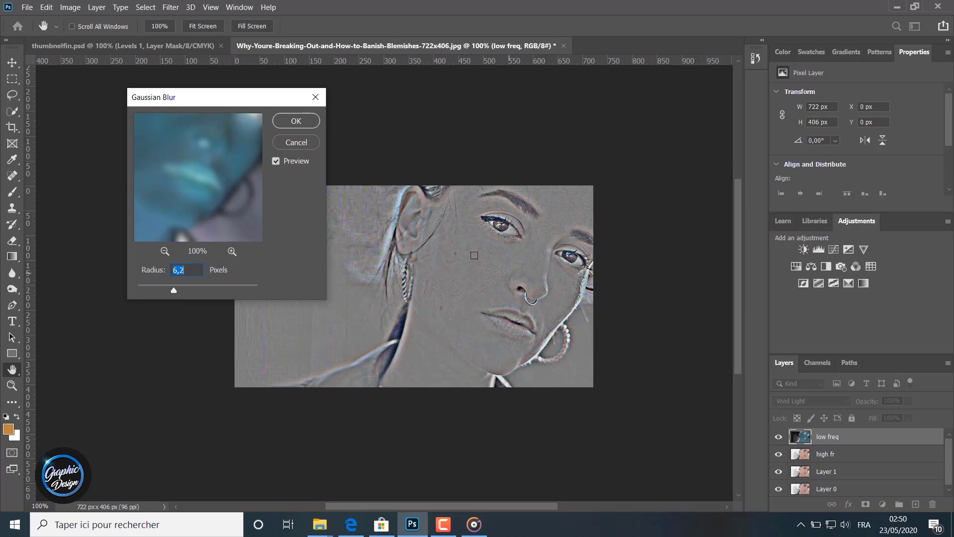
pyautogui.click(294, 121)
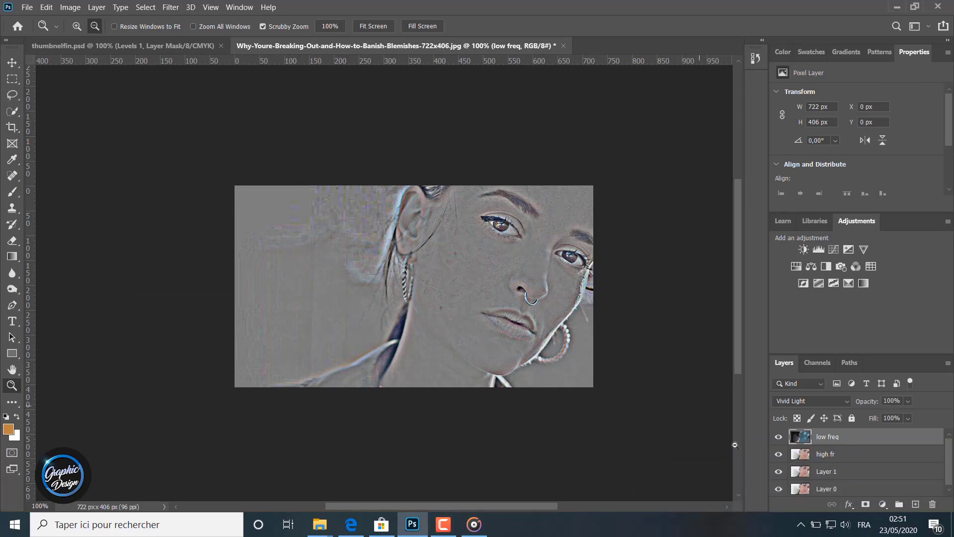
# - Merge the "low freq" and "high fr" layers into one layer
pyautogui.keyDown('ctrl'); pyautogui.click(829, 454); pyautogui.keyUp('ctrl')
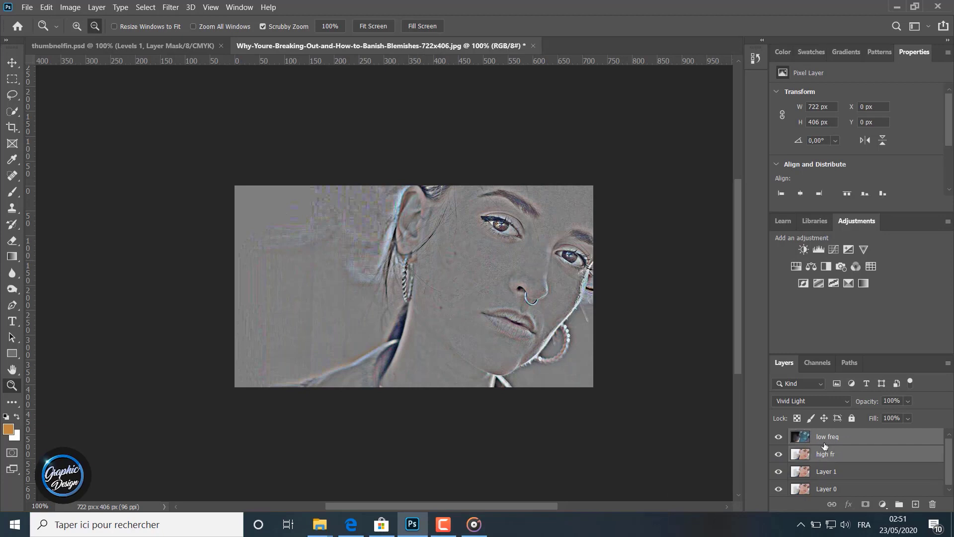
pyautogui.rightClick(825, 446)
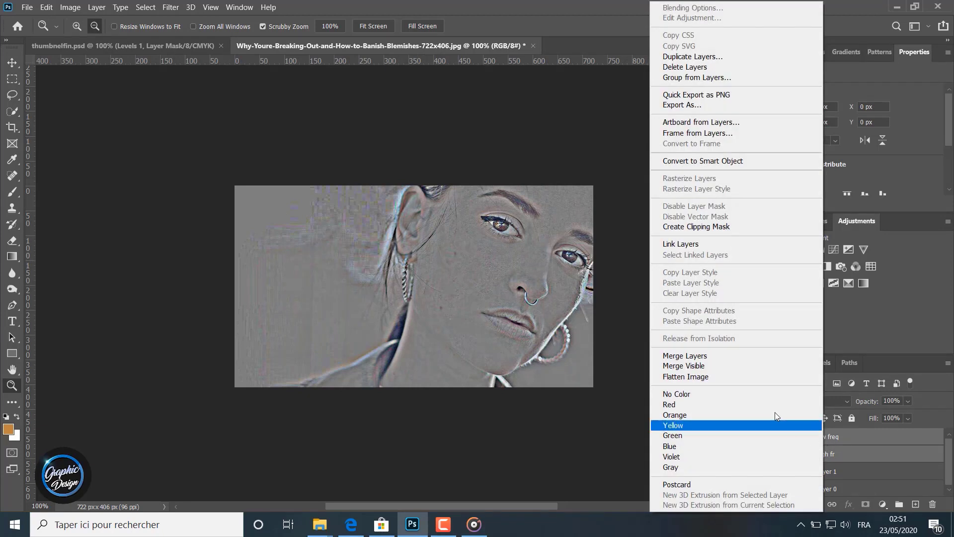
pyautogui.click(681, 356)
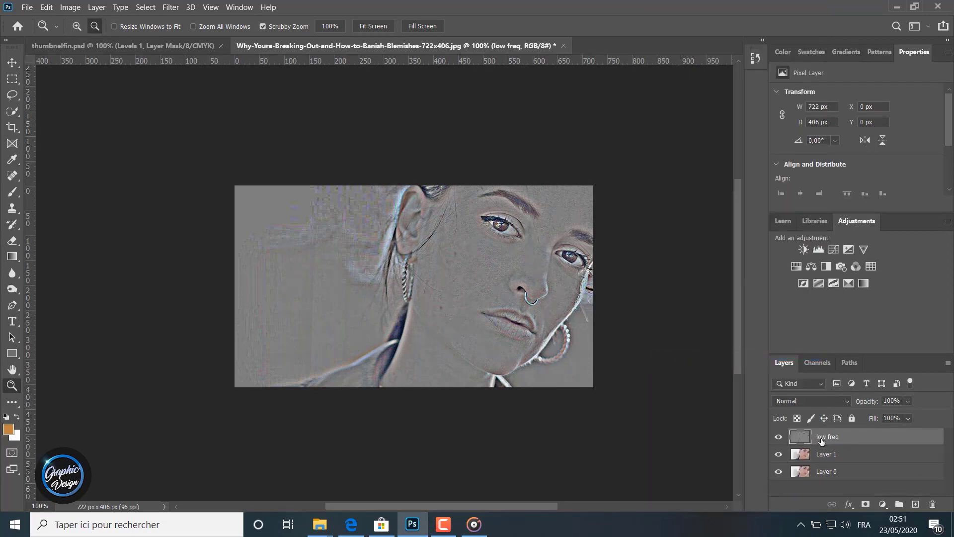
# - Remove all colour from the merged "low freq" layer with Hue/Saturation by setting Saturation to -100
pyautogui.click(70, 8)
pyautogui.moveTo(85, 38)
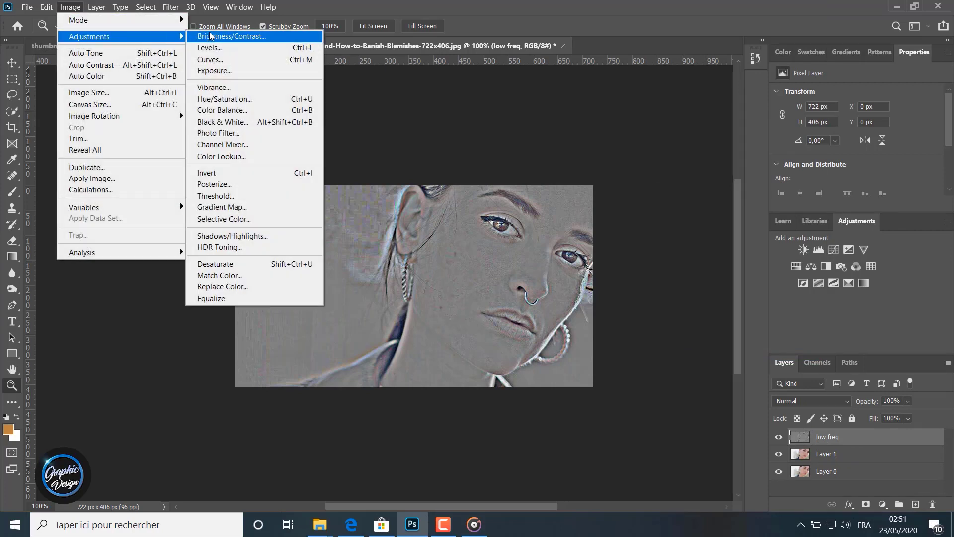
pyautogui.click(211, 100)
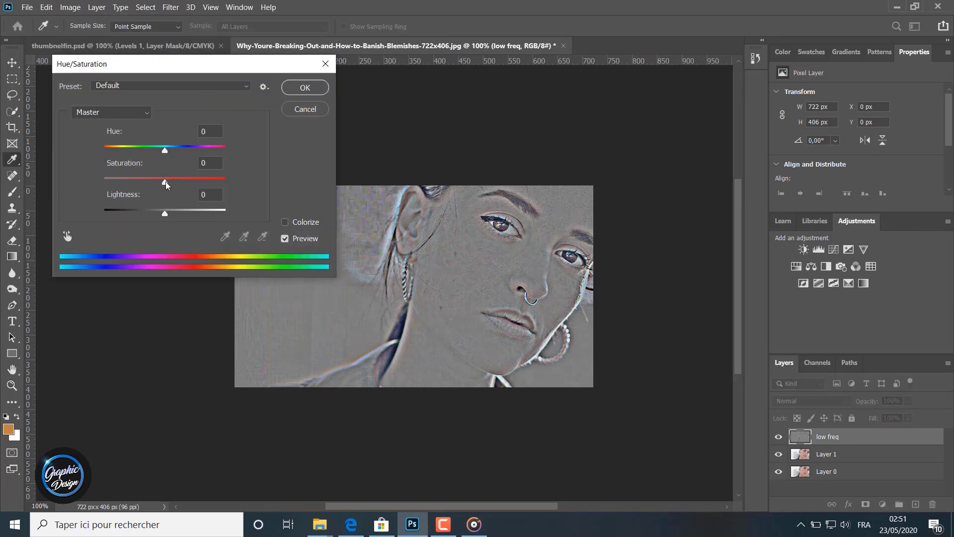
pyautogui.moveTo(168, 182); pyautogui.dragTo(92, 186)
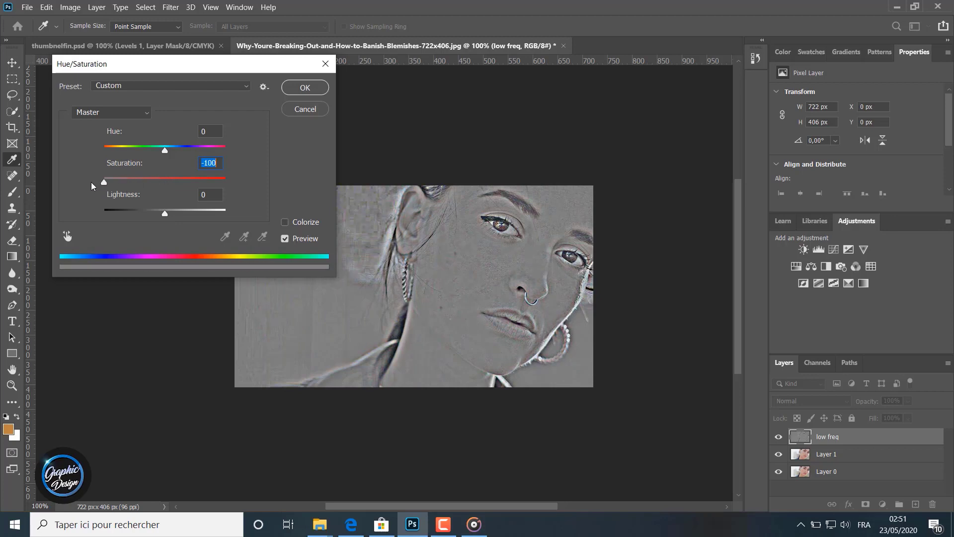
pyautogui.click(303, 88)
pyautogui.press('z')
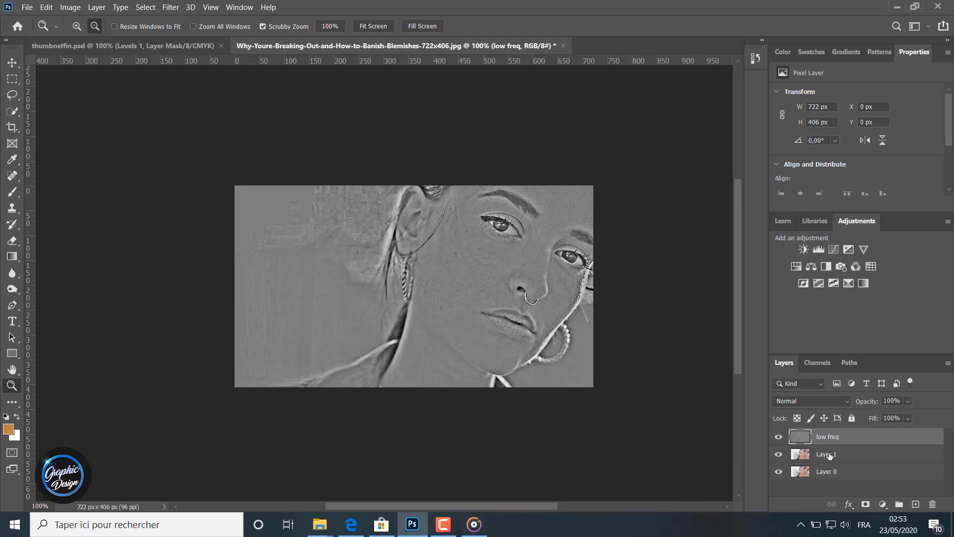
# - Invert the grey merged "low freq" layer and set its blend mode to Overlay
pyautogui.click(69, 7)
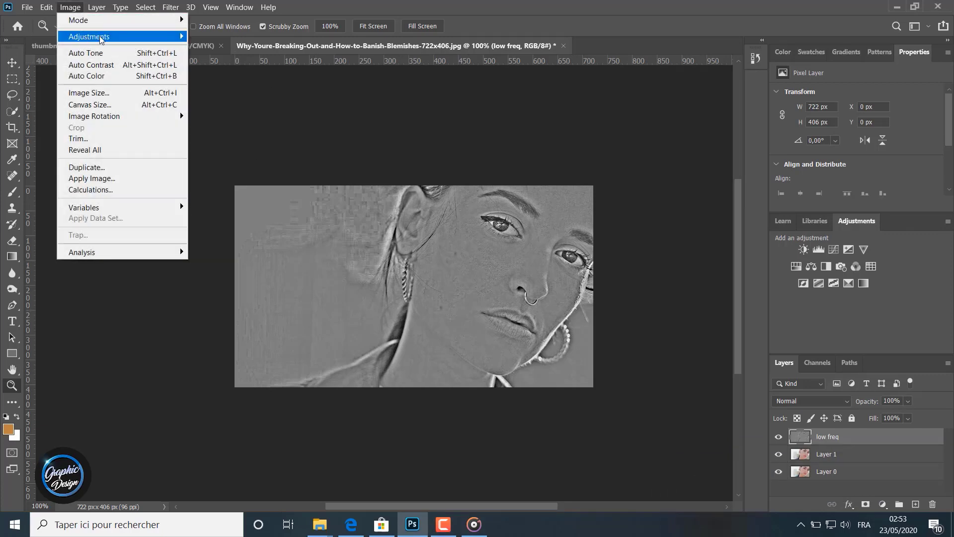
pyautogui.moveTo(99, 36)
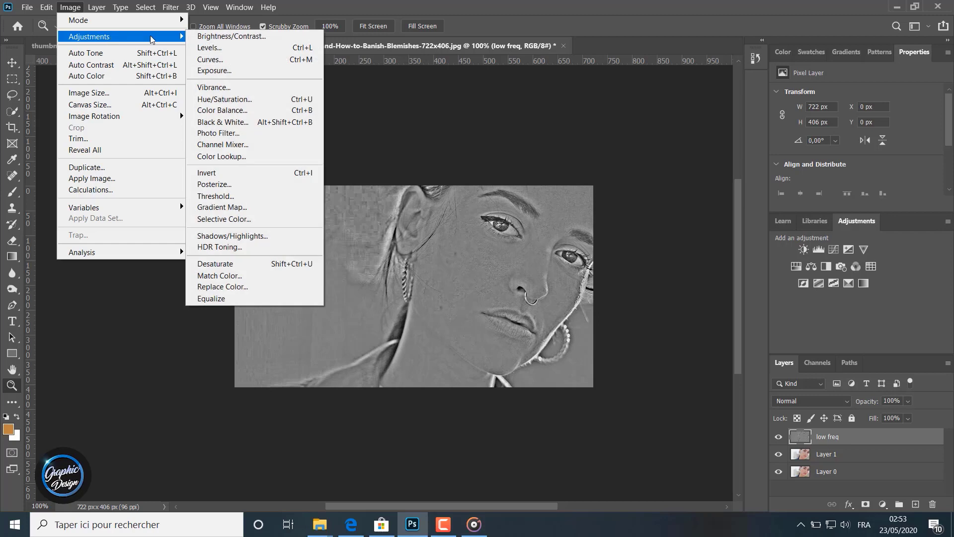
pyautogui.click(208, 172)
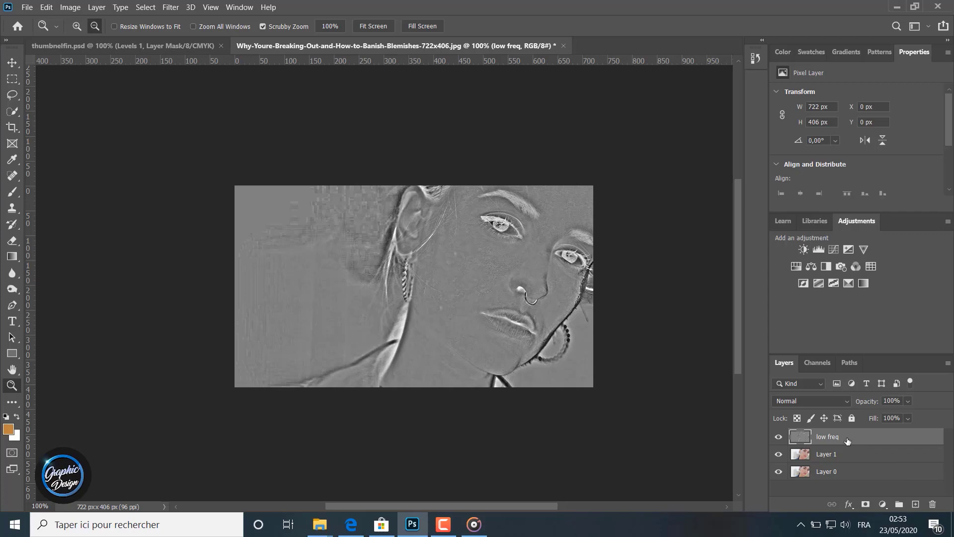
pyautogui.click(809, 400)
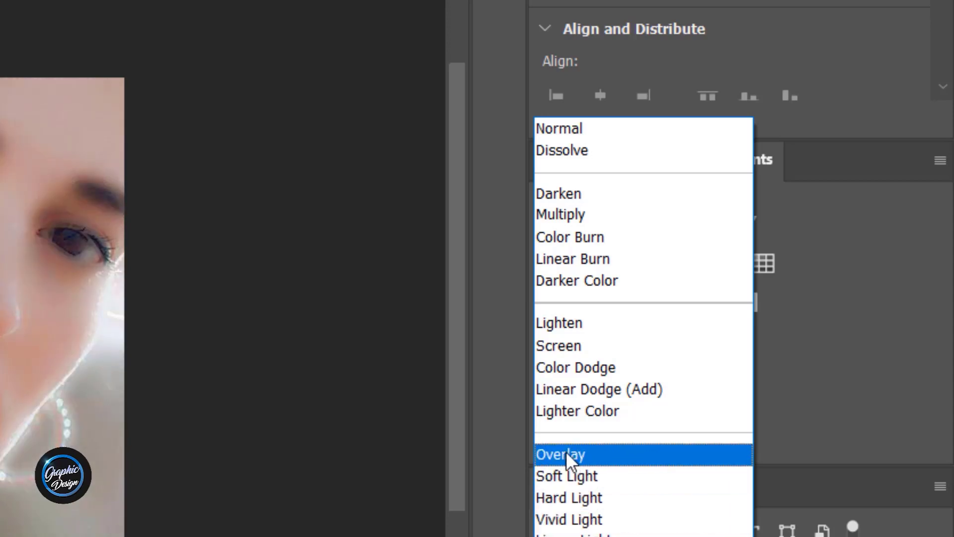
pyautogui.click(567, 454)
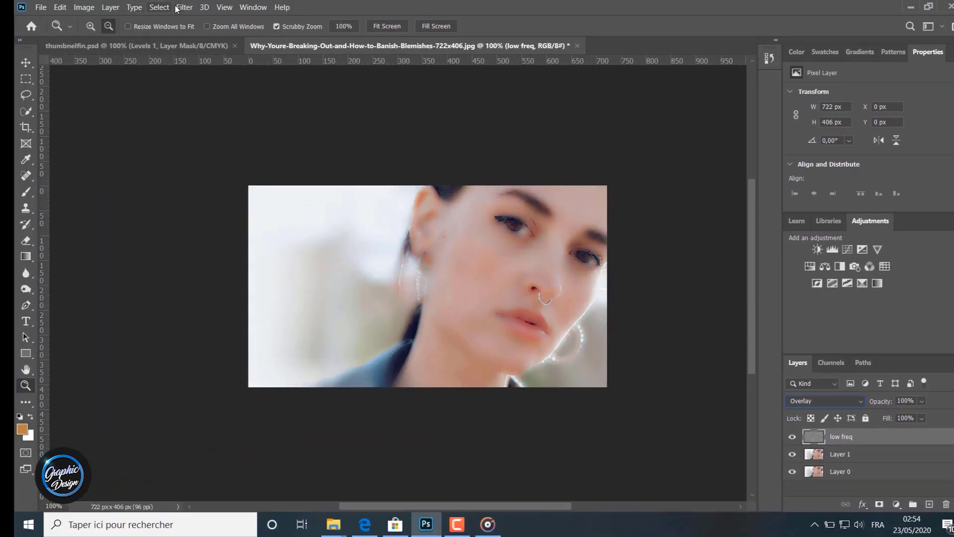
# - Apply a Gaussian Blur with a radius of 2,2 pixels to the Overlay "low freq" layer
pyautogui.click(179, 7)
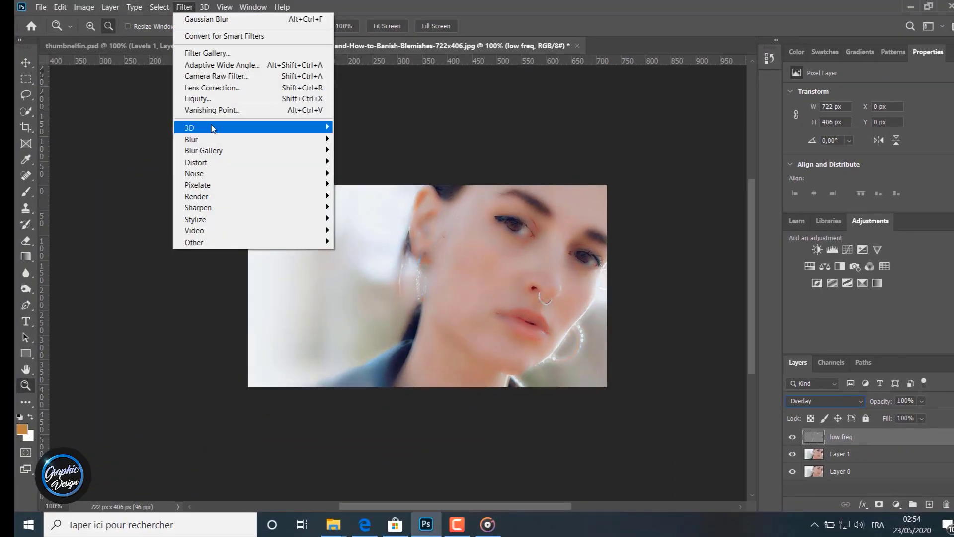
pyautogui.moveTo(268, 139)
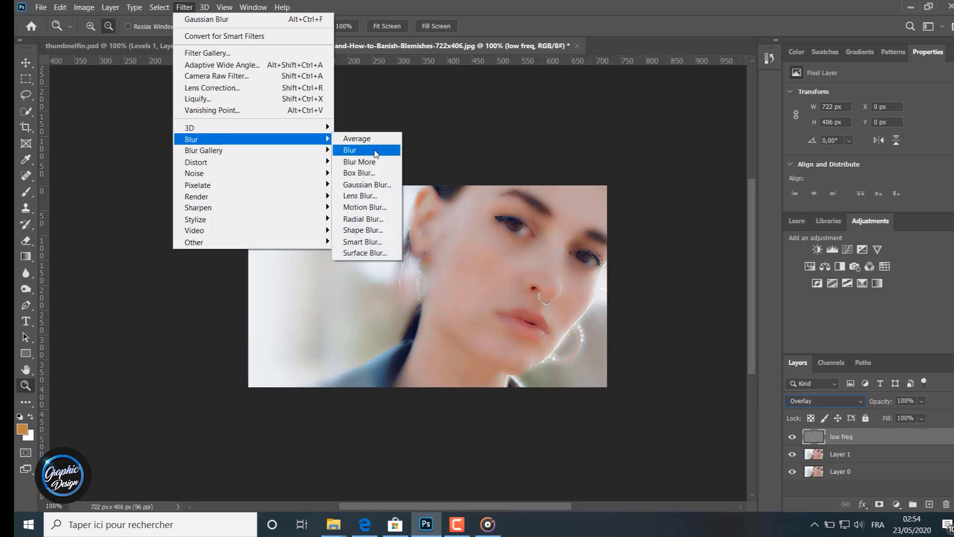
pyautogui.click(366, 185)
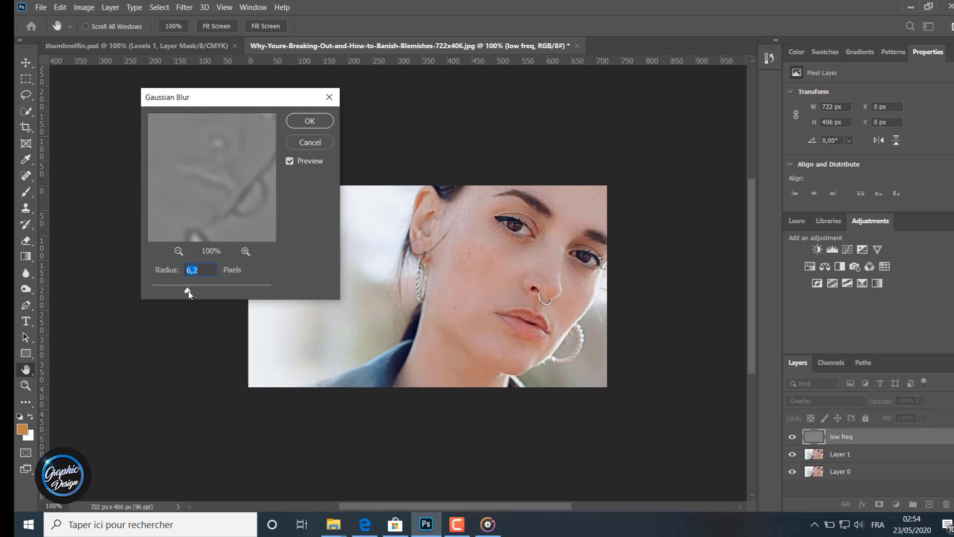
pyautogui.moveTo(189, 294); pyautogui.dragTo(165, 294)
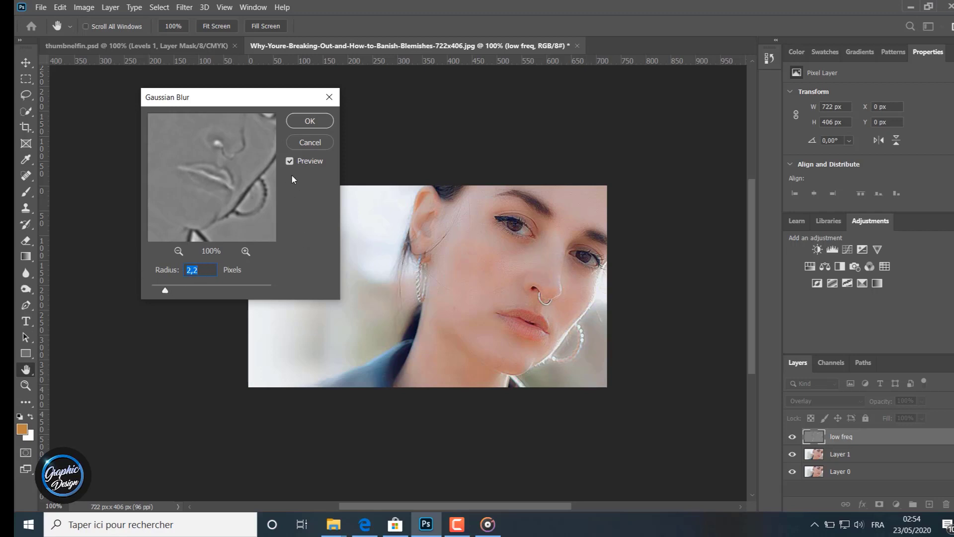
pyautogui.click(308, 121)
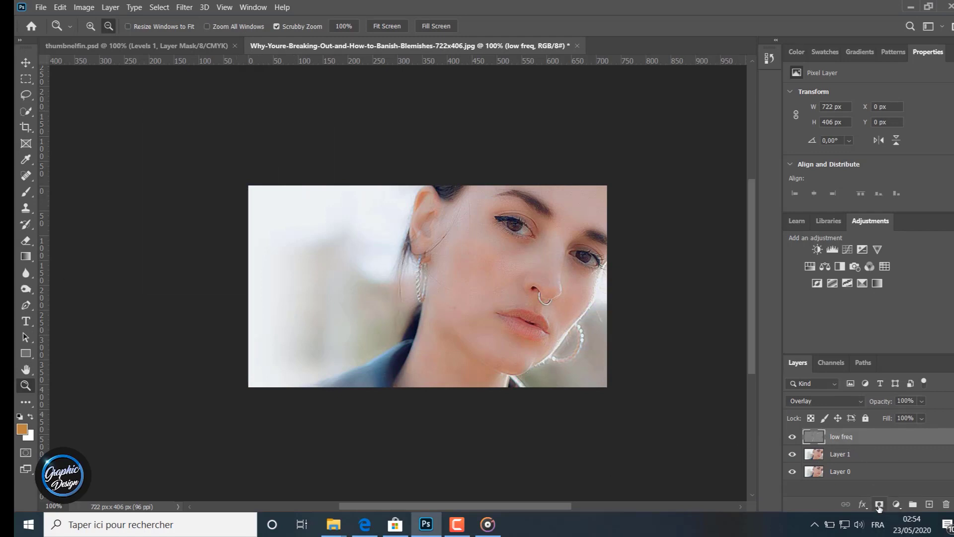
# - Add a layer mask to the "low freq" layer and invert the mask to black
pyautogui.click(879, 505)
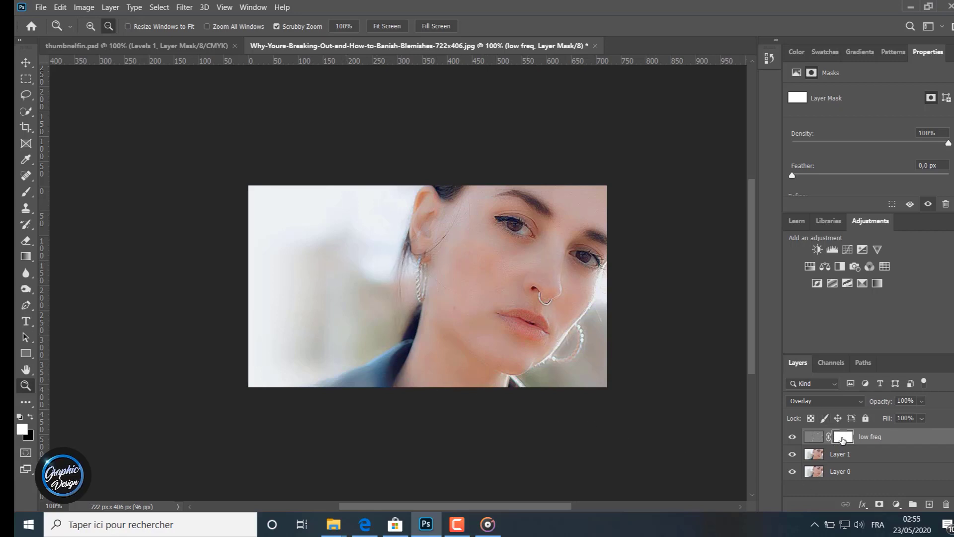
pyautogui.click(815, 437)
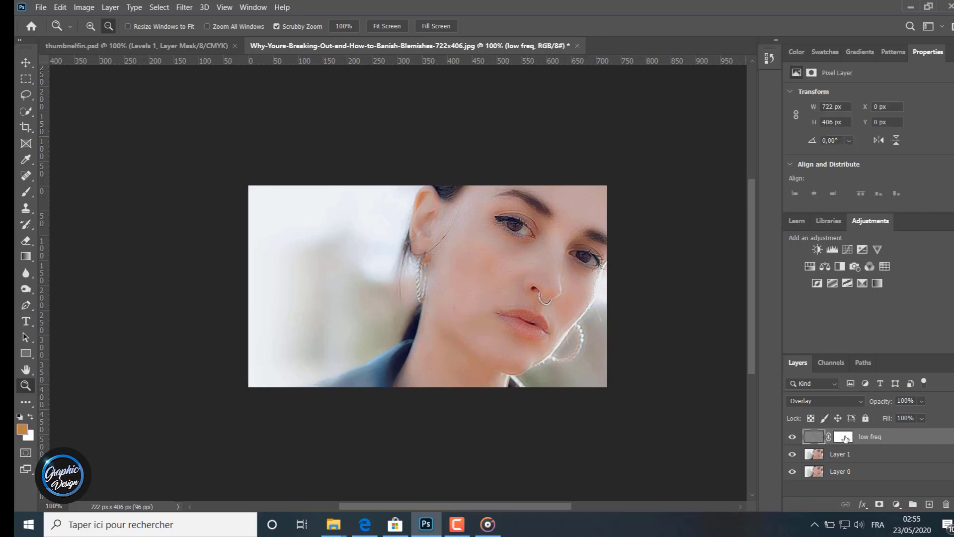
pyautogui.click(845, 437)
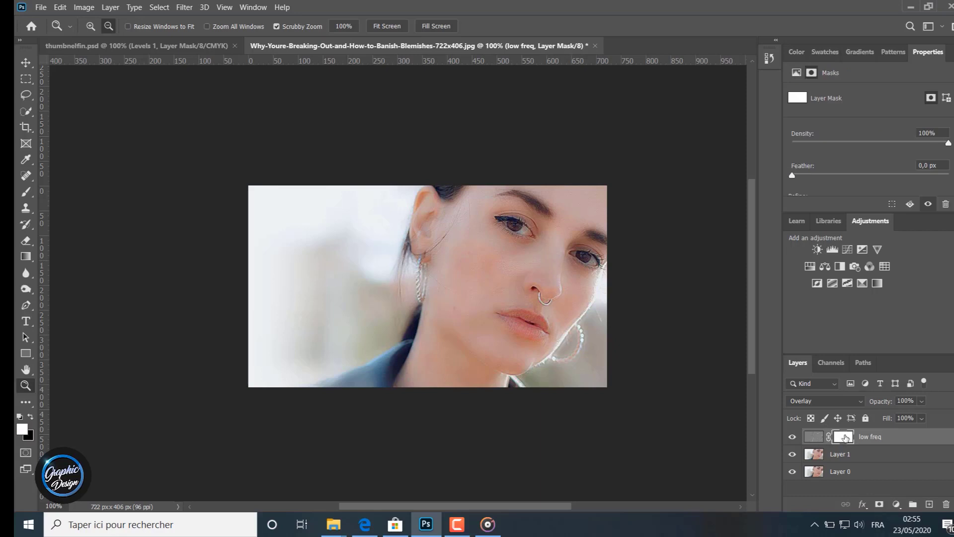
pyautogui.click(84, 7)
pyautogui.moveTo(107, 36)
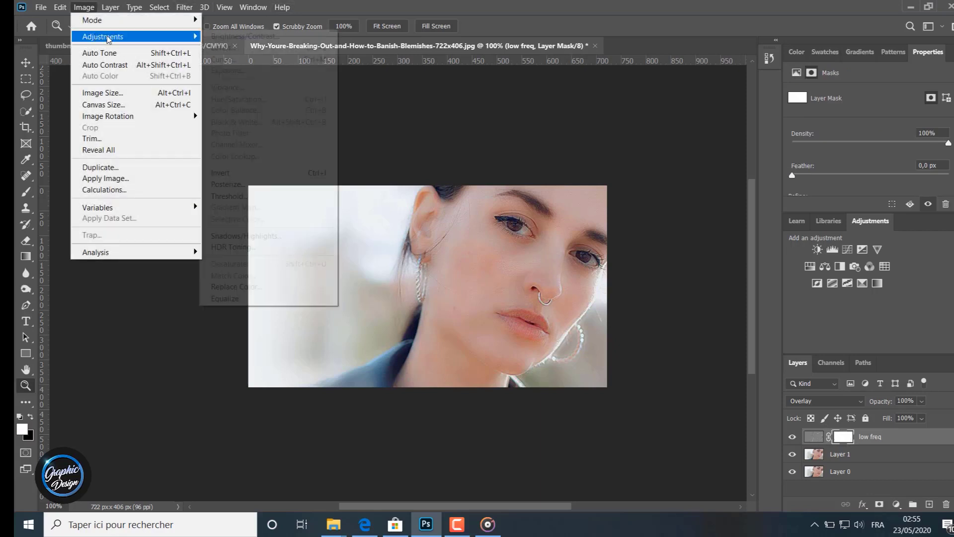
pyautogui.click(236, 174)
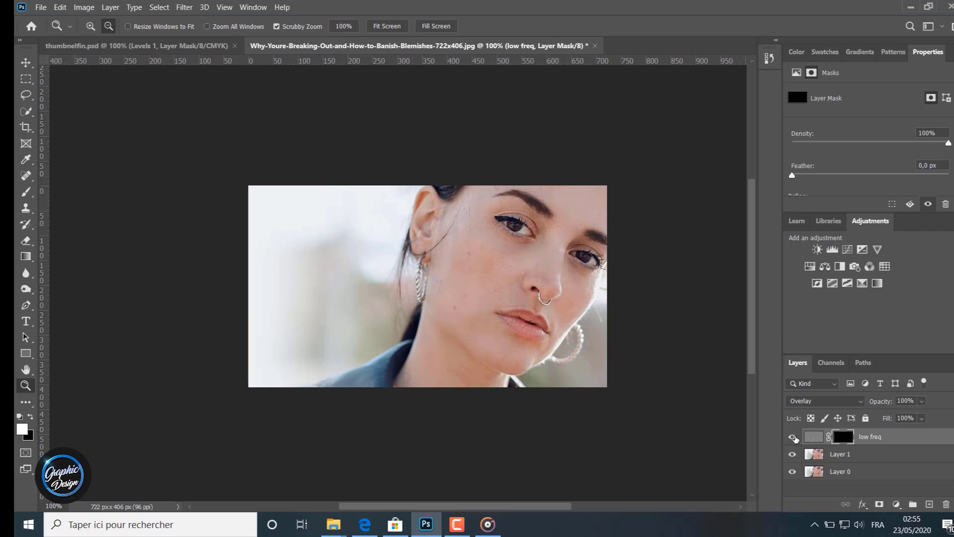
# - Toggle layer visibility to compare the portrait with and without the masked "low freq" layer
pyautogui.click(793, 437)
pyautogui.click(793, 437)
pyautogui.click(795, 457)
# - Choose the Brush tool with a soft round tip and set its size to 50 px
pyautogui.rightClick(24, 197)
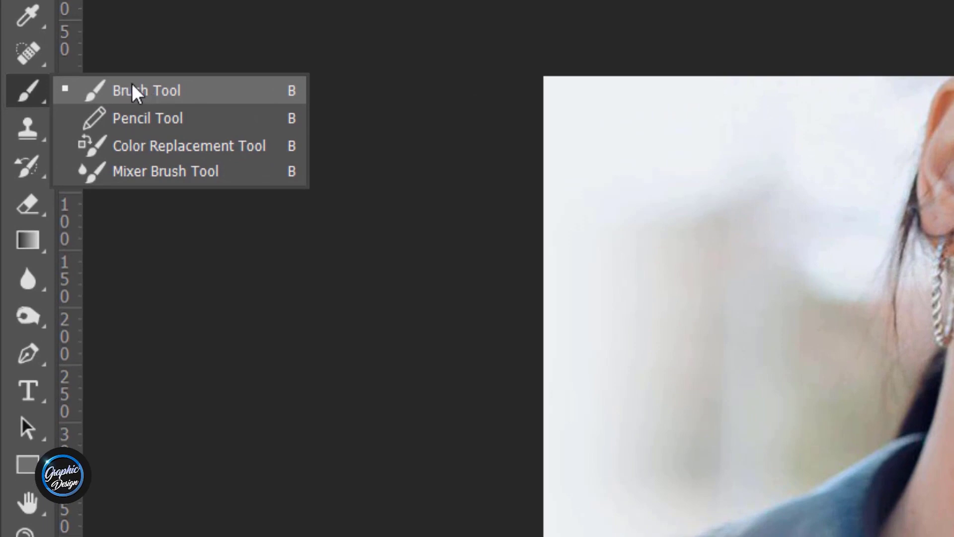
pyautogui.click(136, 93)
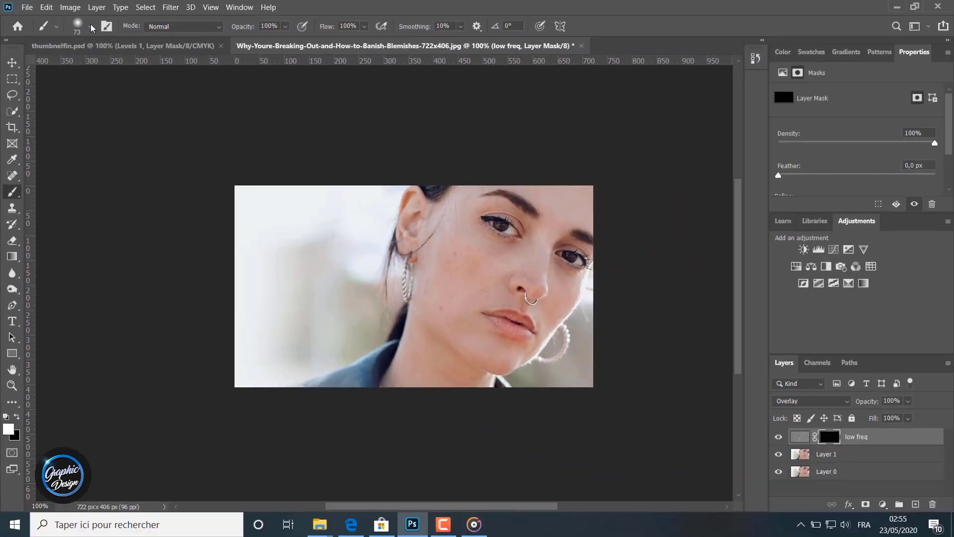
pyautogui.click(91, 26)
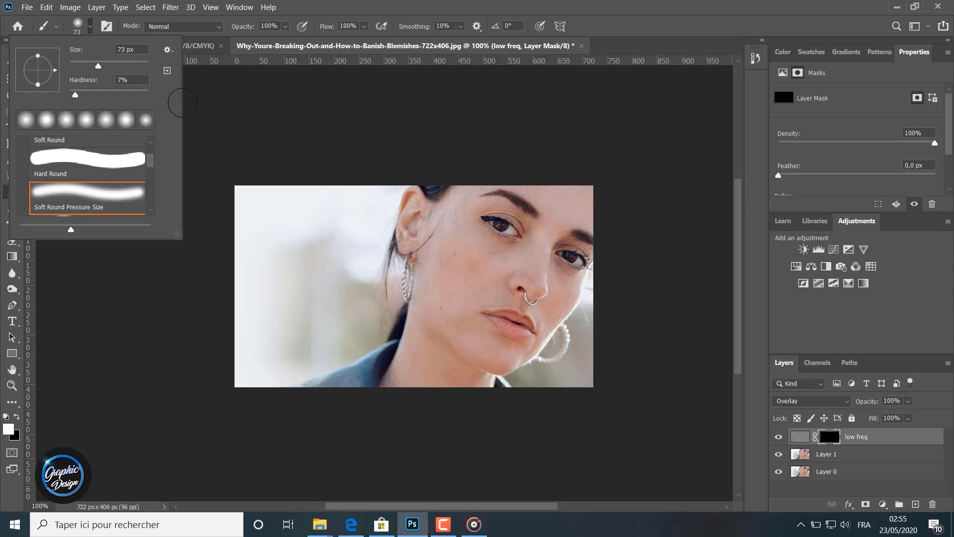
pyautogui.moveTo(98, 66); pyautogui.dragTo(91, 66)
pyautogui.click(90, 28)
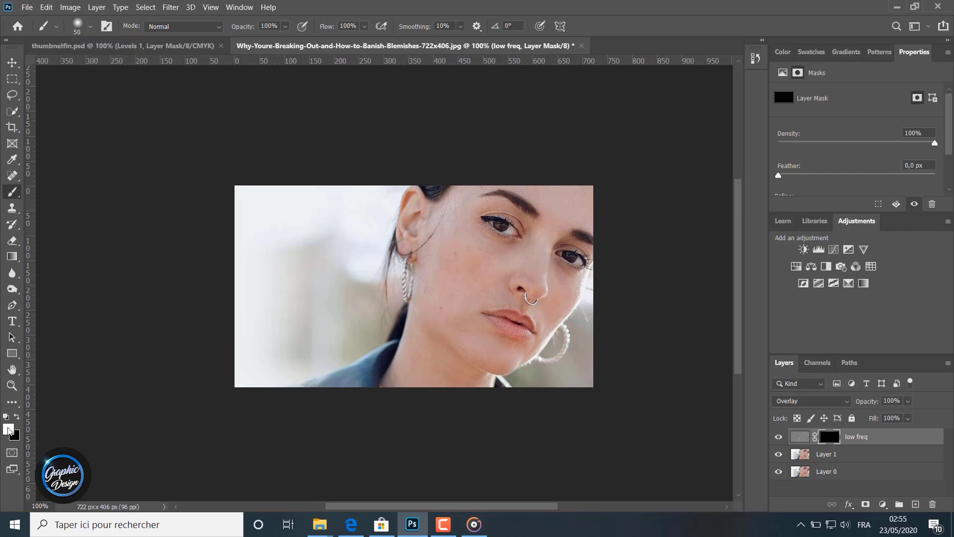
# - Paint white on the "low freq" layer mask over the nearer cheek and the side of the nose to smooth the skin
pyautogui.click(12, 385)
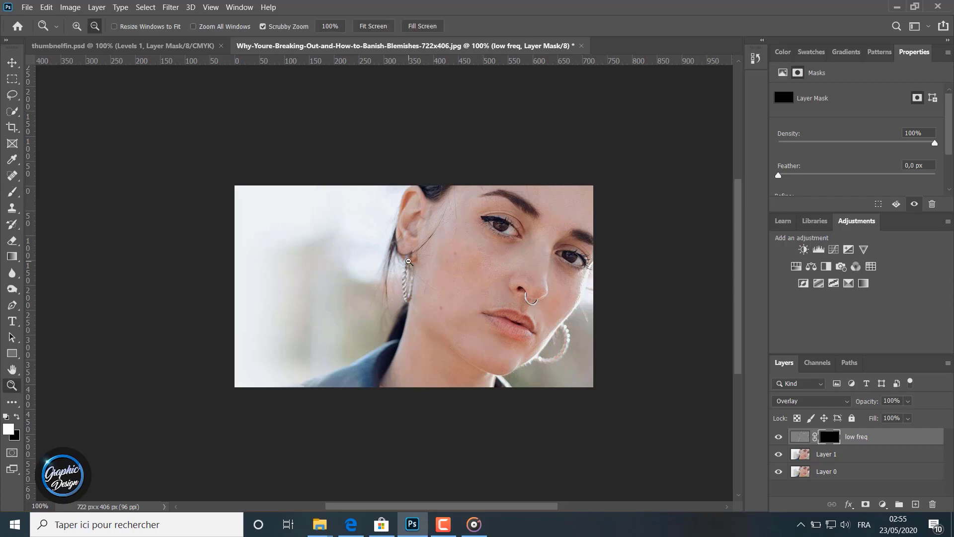
pyautogui.press('alt')
pyautogui.click(409, 261)
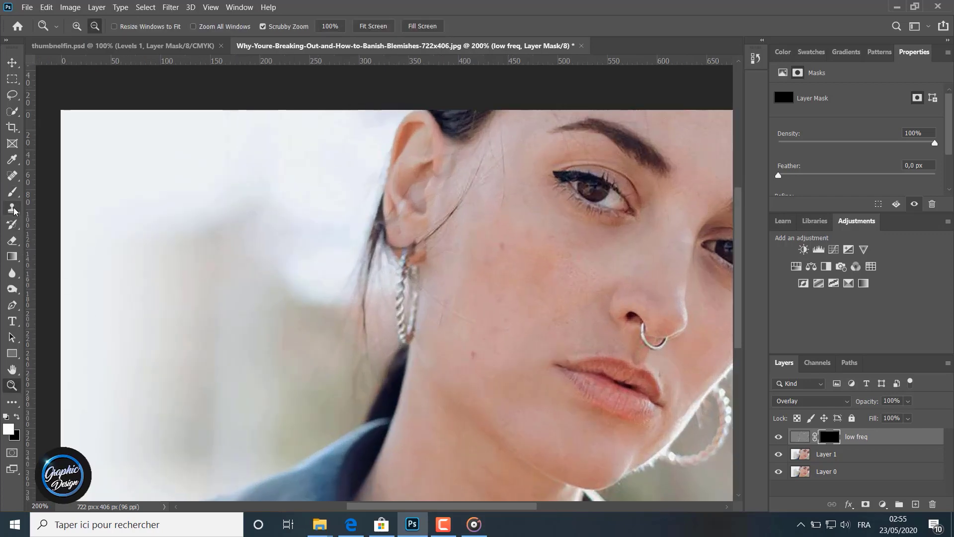
pyautogui.click(12, 192)
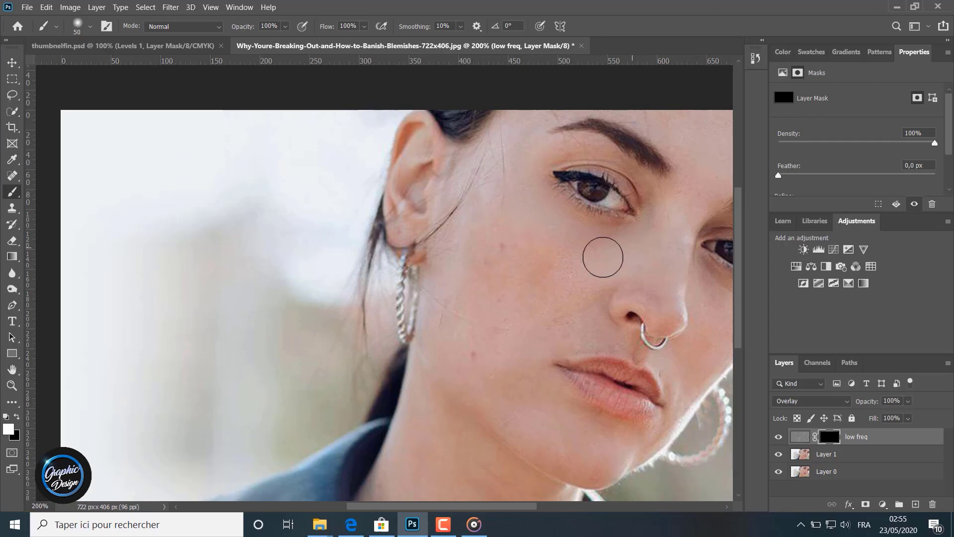
pyautogui.moveTo(603, 257)
pyautogui.mouseDown()
pyautogui.moveTo(594, 266)
pyautogui.moveTo(639, 236)
pyautogui.mouseUp()
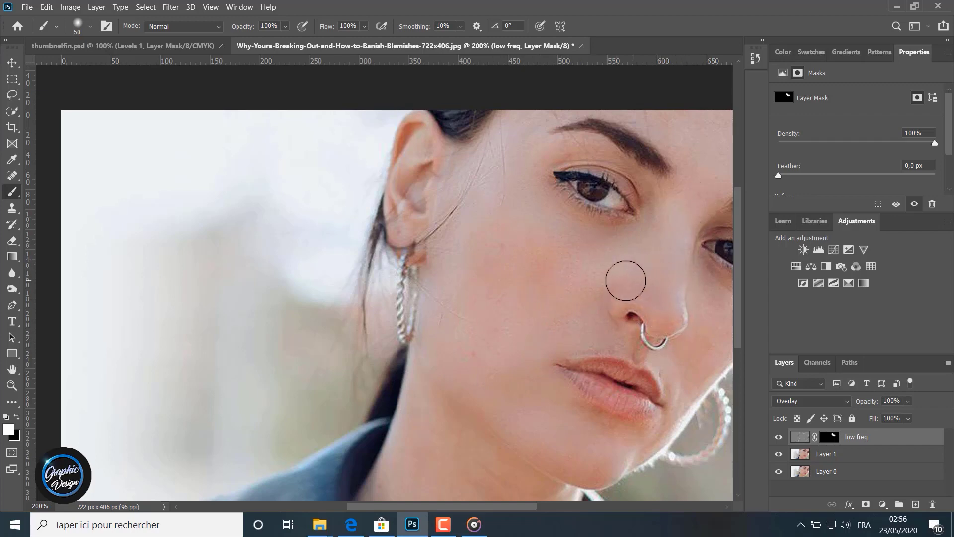
pyautogui.moveTo(626, 280)
pyautogui.mouseDown()
pyautogui.moveTo(494, 375)
pyautogui.moveTo(556, 340)
pyautogui.mouseUp()
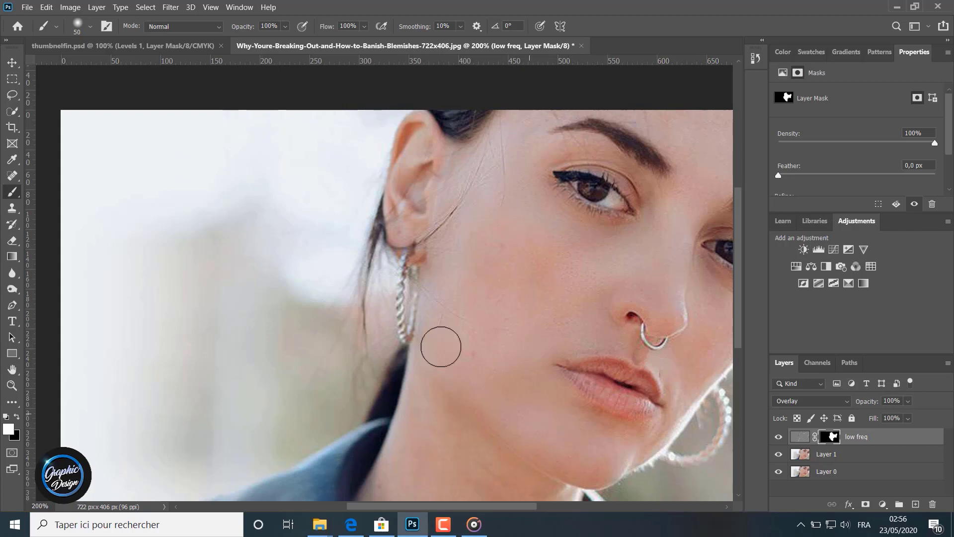
# - Reduce the brush size to 21 px and paint white on the "low freq" mask over the chin and the narrow facial areas
pyautogui.click(91, 28)
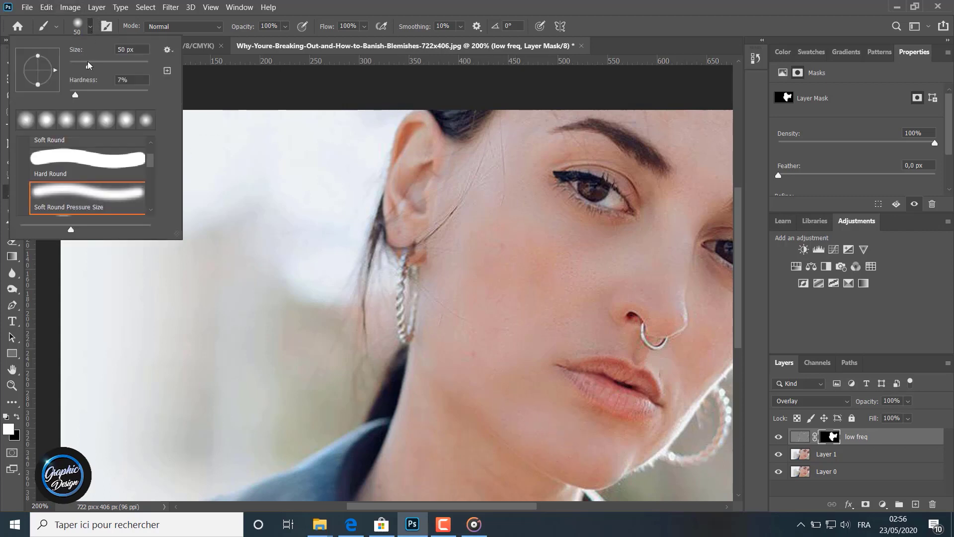
pyautogui.moveTo(89, 67); pyautogui.dragTo(83, 69)
pyautogui.moveTo(552, 432); pyautogui.dragTo(575, 451)
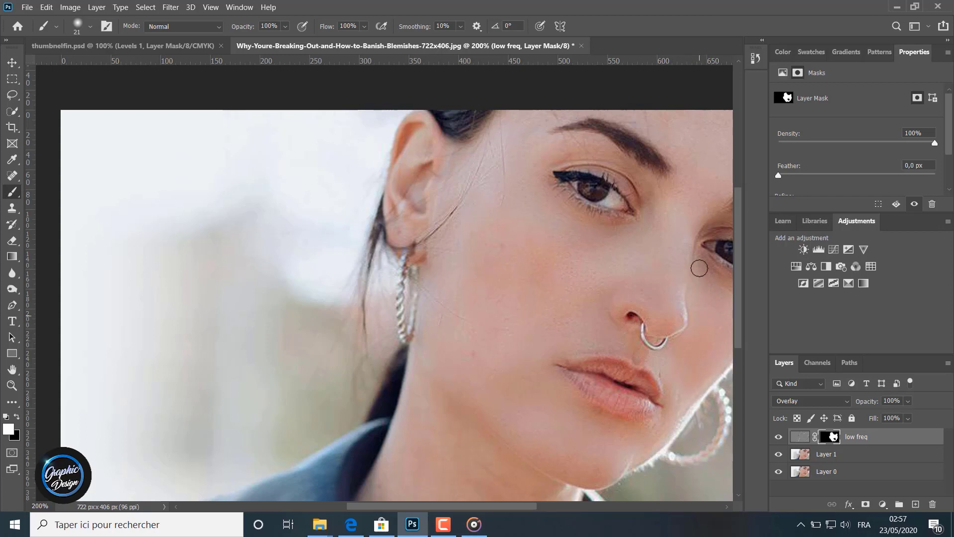
pyautogui.scroll(2, 603, 281)
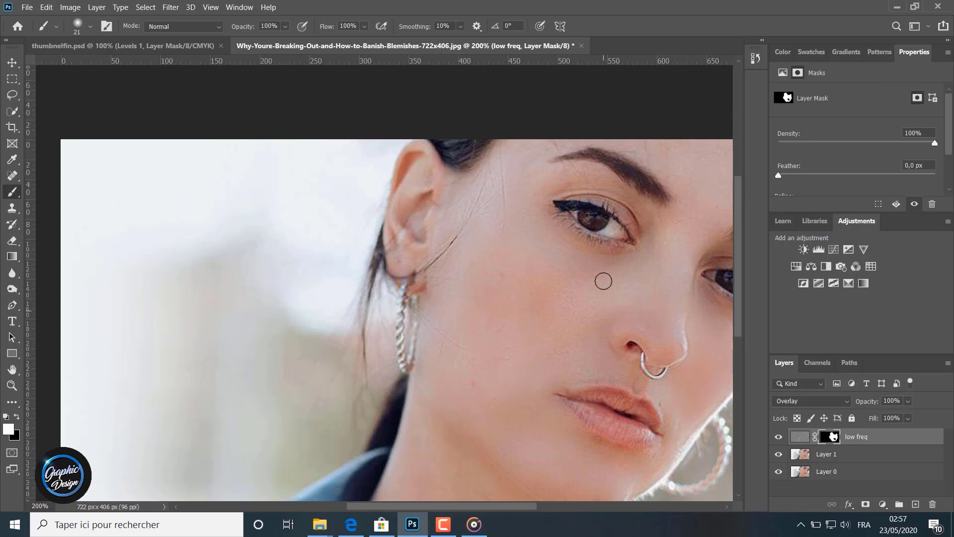
pyautogui.scroll(1, 604, 281)
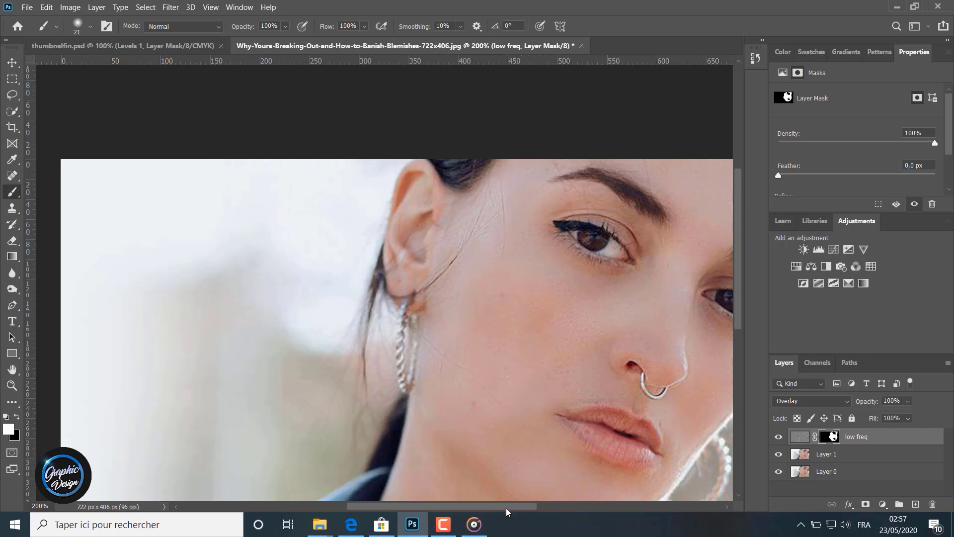
# - Enlarge the brush to 48 px and paint white on the "low freq" mask over the forehead and the remaining facial skin
pyautogui.moveTo(505, 506); pyautogui.dragTo(554, 507)
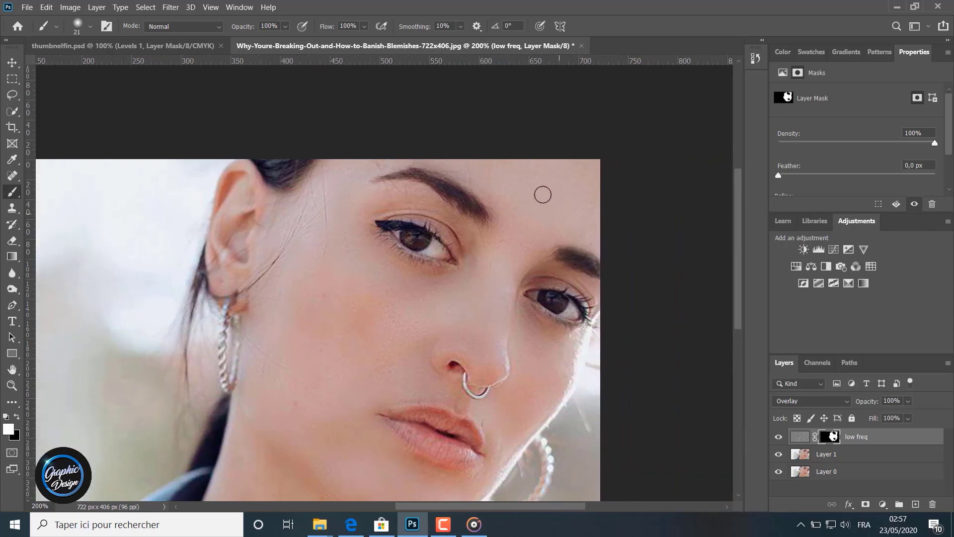
pyautogui.click(90, 26)
pyautogui.moveTo(86, 66); pyautogui.dragTo(88, 65)
pyautogui.click(531, 182)
pyautogui.scroll(-1, 379, 479)
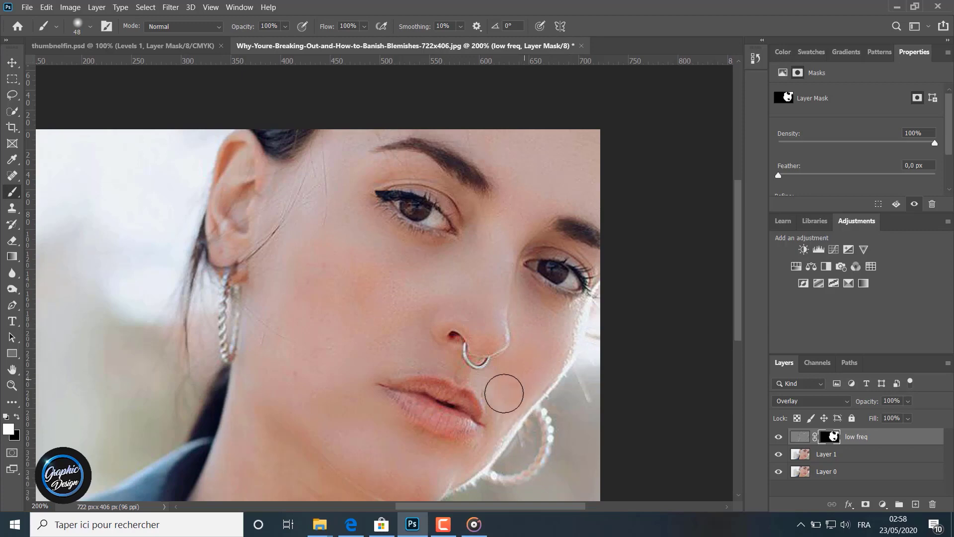
# - Toggle the "low freq" layer's visibility to compare the whole portrait before and after the masked smoothing
pyautogui.click(12, 384)
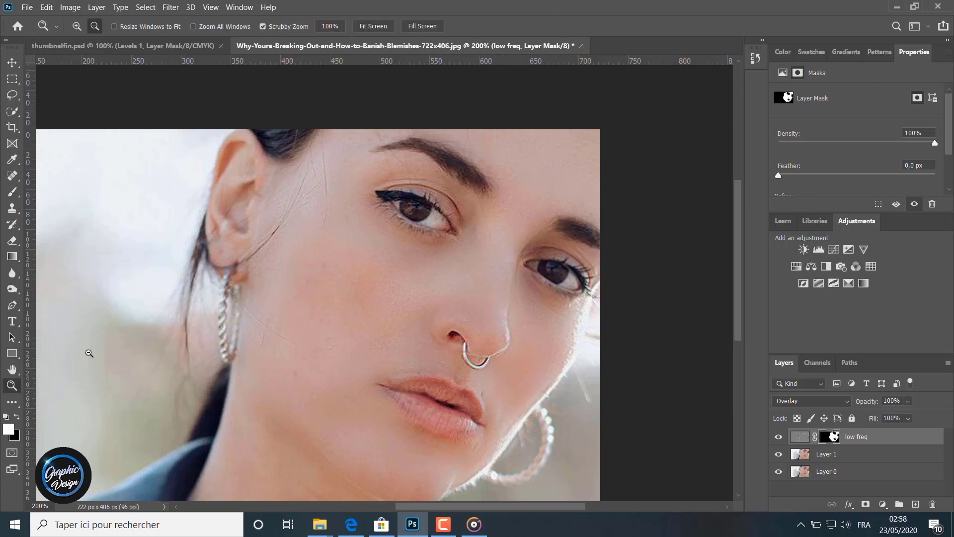
pyautogui.click(109, 330)
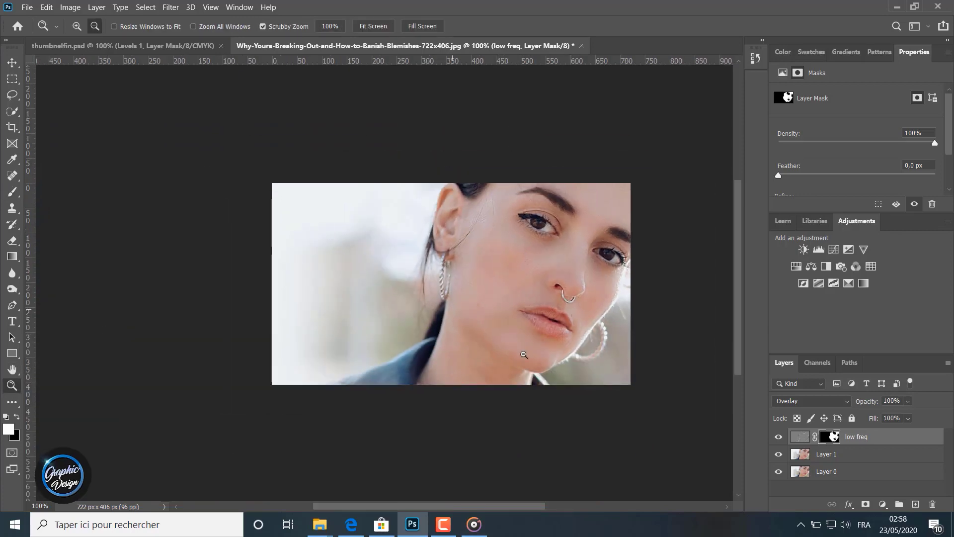
pyautogui.click(778, 437)
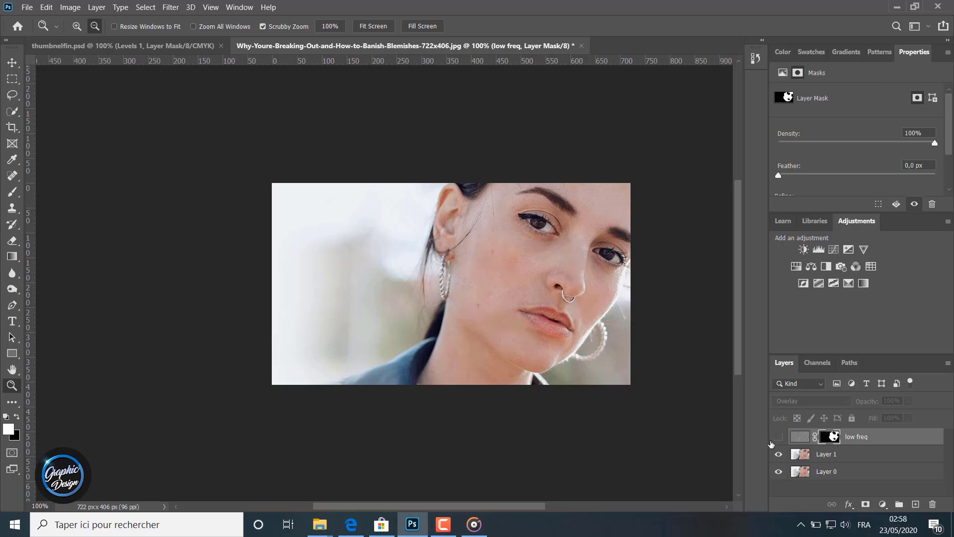
pyautogui.click(779, 437)
pyautogui.click(779, 438)
pyautogui.click(779, 438)
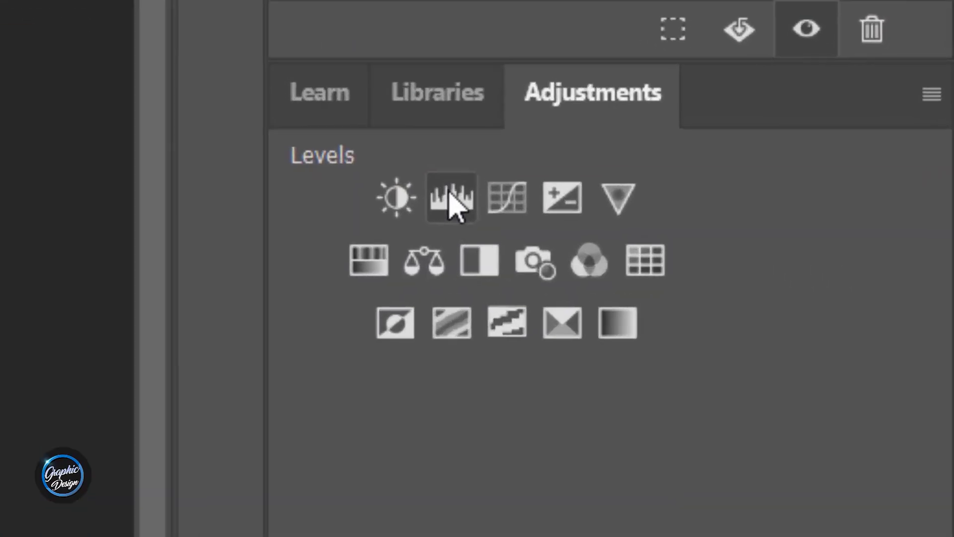
# - Add a Levels adjustment layer, raising the black point slightly, brightening the midtones and lowering the white point slightly
pyautogui.click(450, 196)
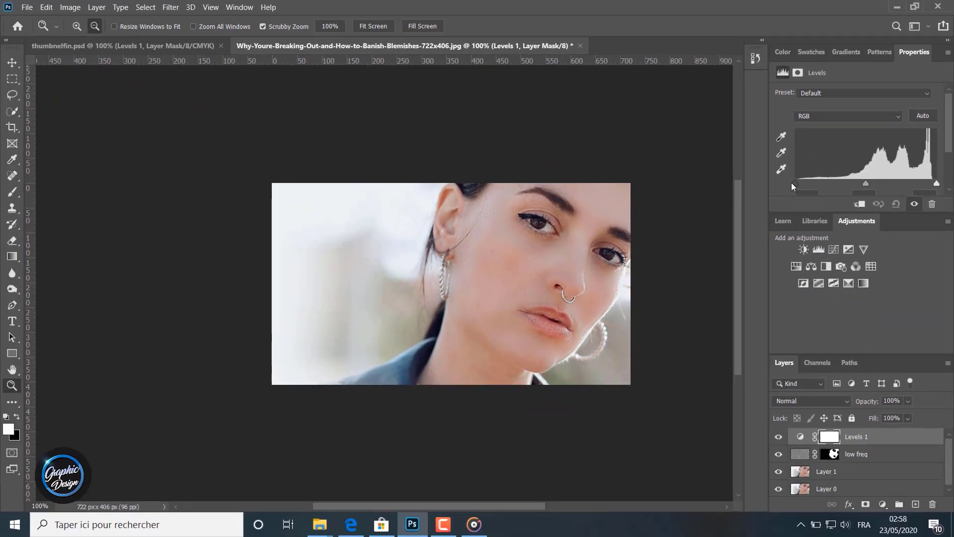
pyautogui.moveTo(796, 182); pyautogui.dragTo(815, 178)
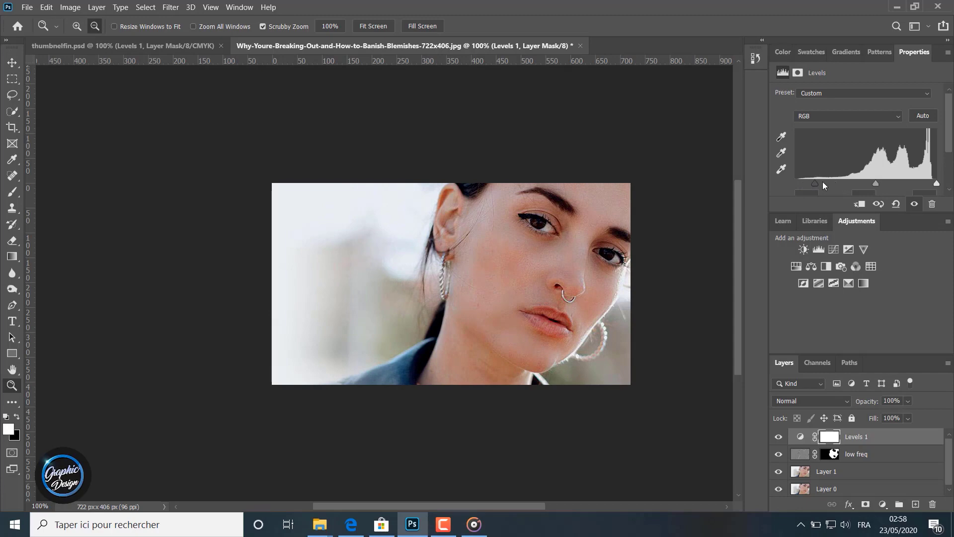
pyautogui.moveTo(815, 183); pyautogui.dragTo(797, 183)
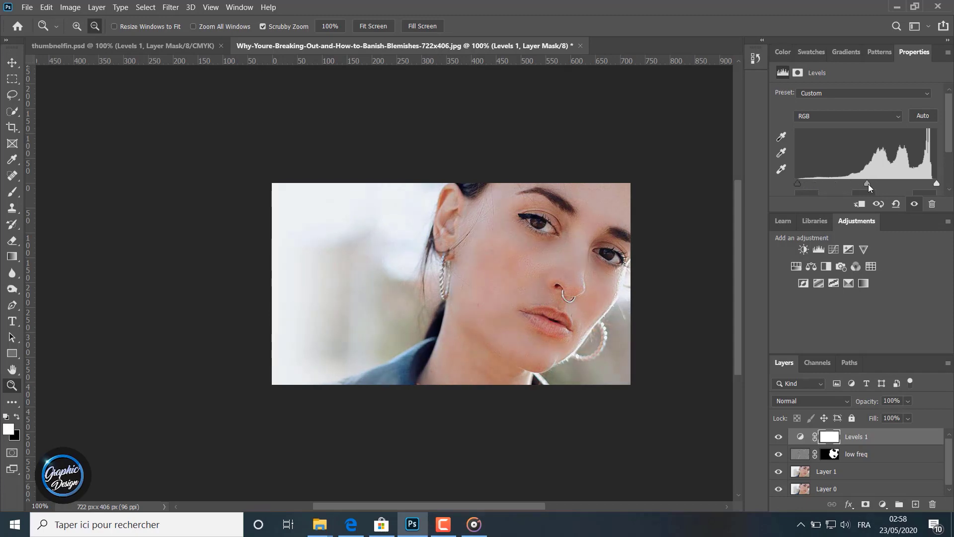
pyautogui.moveTo(867, 183); pyautogui.dragTo(857, 183)
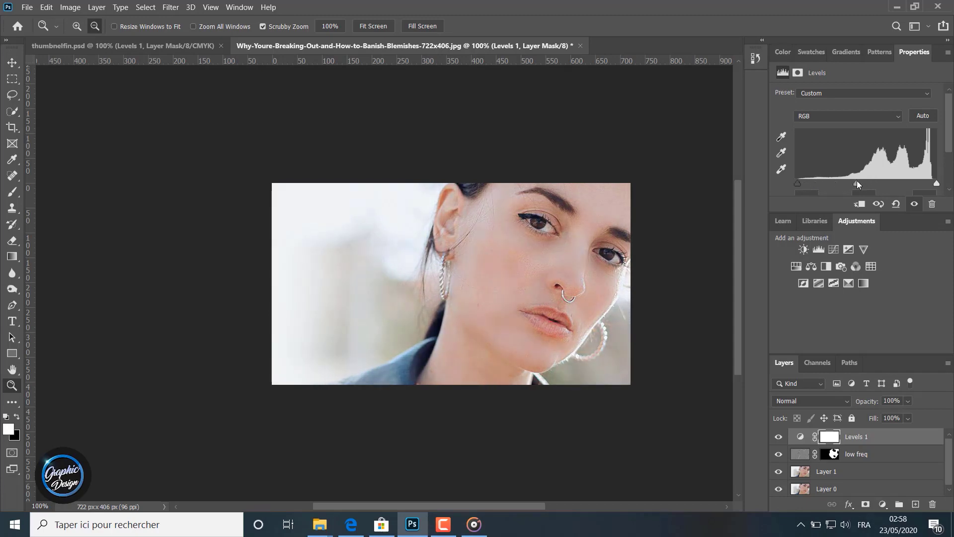
pyautogui.moveTo(857, 183)
pyautogui.mouseDown()
pyautogui.moveTo(864, 183)
pyautogui.moveTo(857, 183)
pyautogui.mouseUp()
pyautogui.moveTo(937, 185)
pyautogui.mouseDown()
pyautogui.moveTo(920, 183)
pyautogui.moveTo(933, 184)
pyautogui.mouseUp()
pyautogui.moveTo(799, 184); pyautogui.dragTo(812, 184)
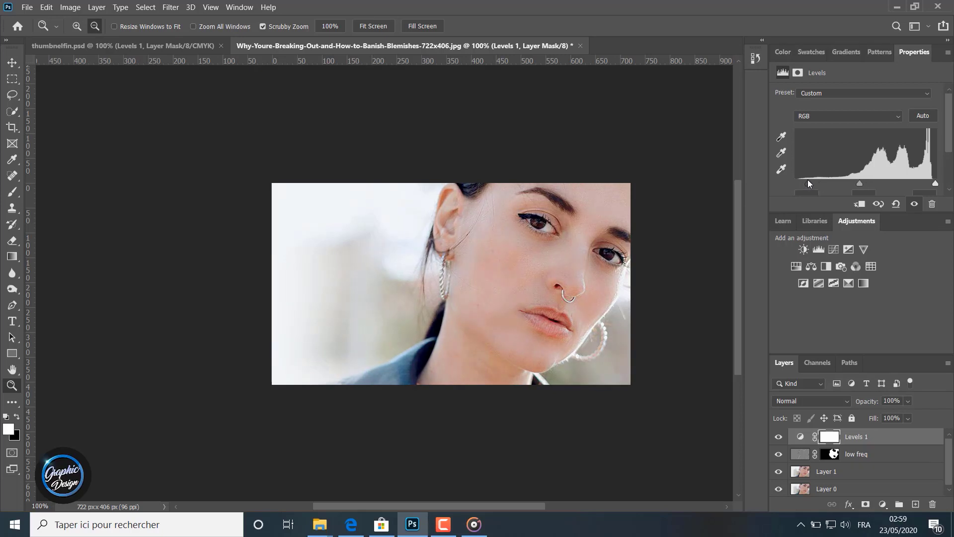
# - Toggle the Levels 1 layer's visibility to compare the portrait's tones with and without the adjustment
pyautogui.click(778, 436)
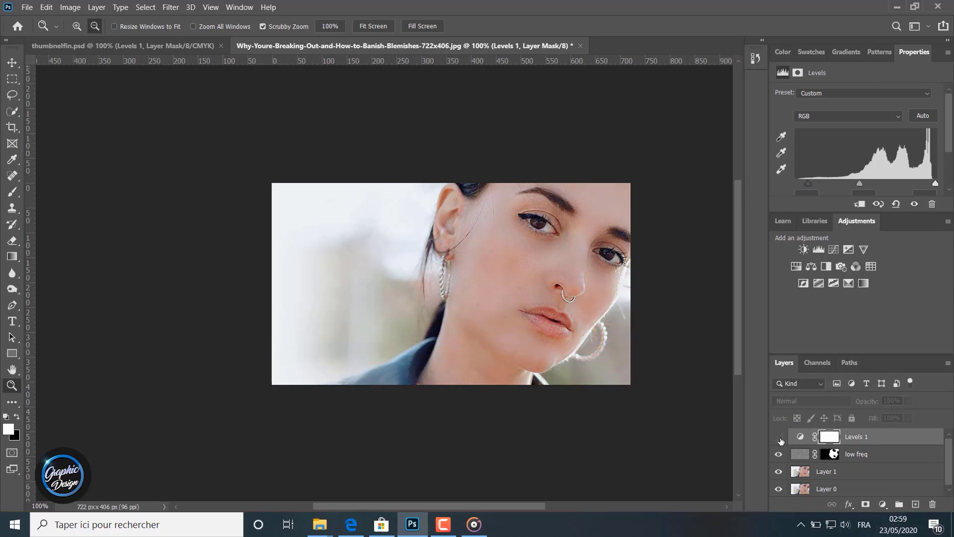
pyautogui.click(780, 441)
pyautogui.click(780, 441)
pyautogui.click(780, 441)
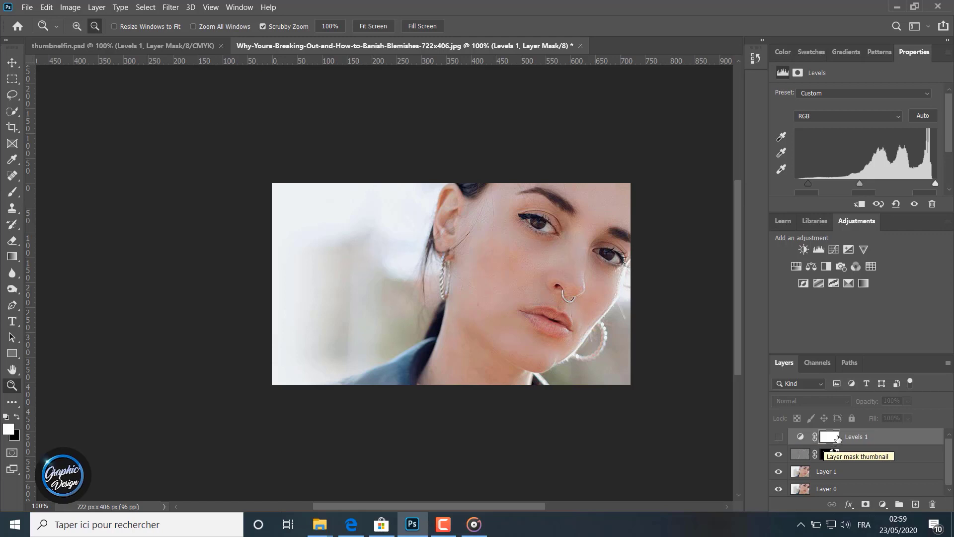
# - Delete the Levels 1 layer mask and recheck the adjustment's effect, leaving the layer hidden
pyautogui.moveTo(834, 437); pyautogui.dragTo(932, 506)
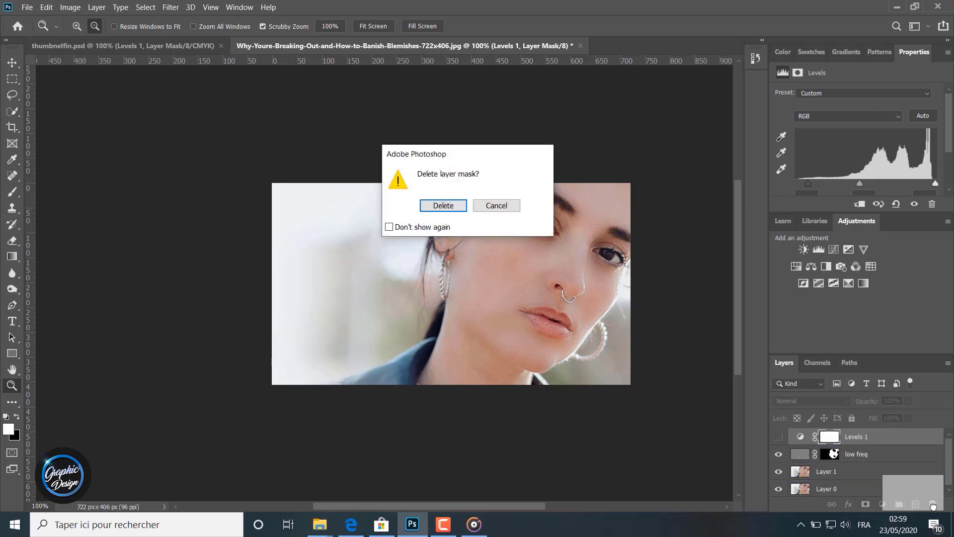
pyautogui.click(456, 206)
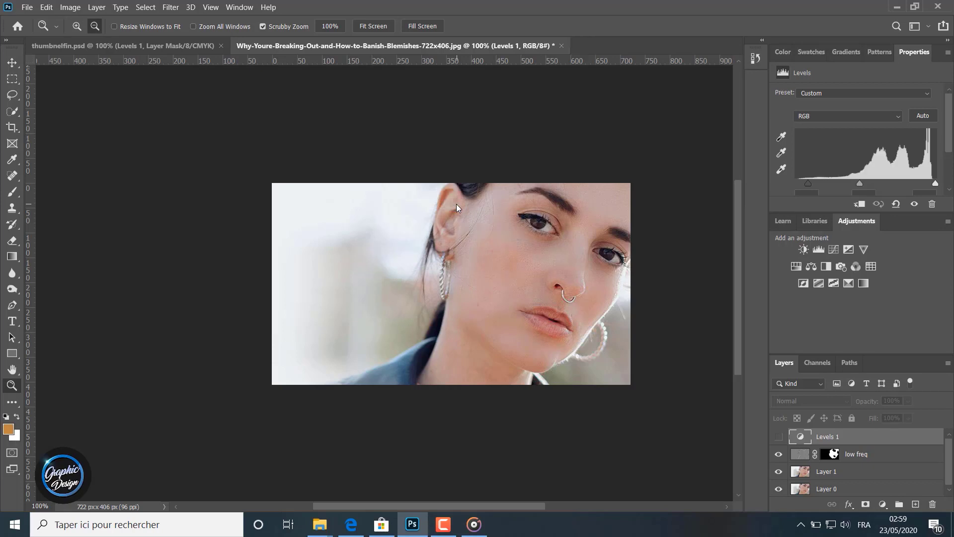
pyautogui.click(778, 437)
pyautogui.click(779, 439)
pyautogui.click(780, 439)
pyautogui.click(779, 438)
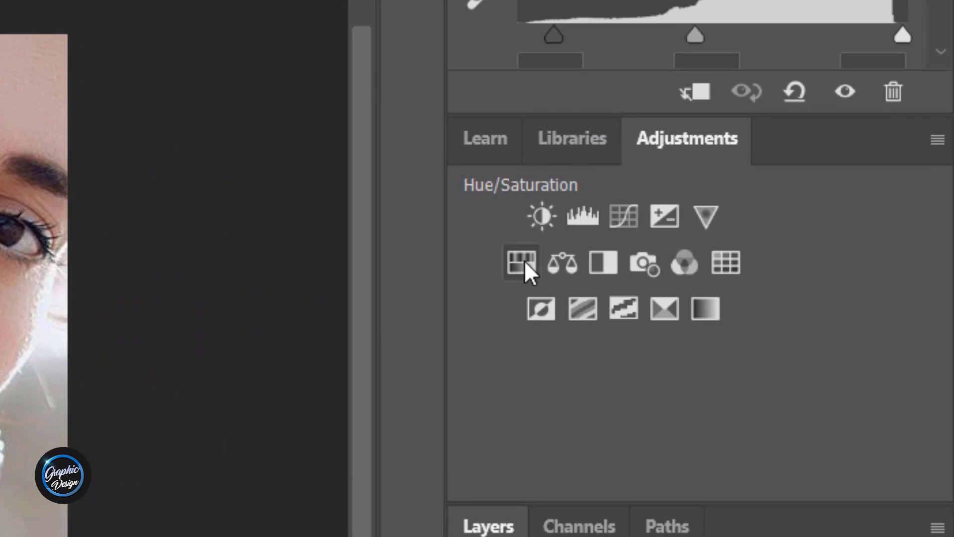
# - Add a Hue/Saturation adjustment layer with Saturation +21 and Lightness -9
pyautogui.click(524, 260)
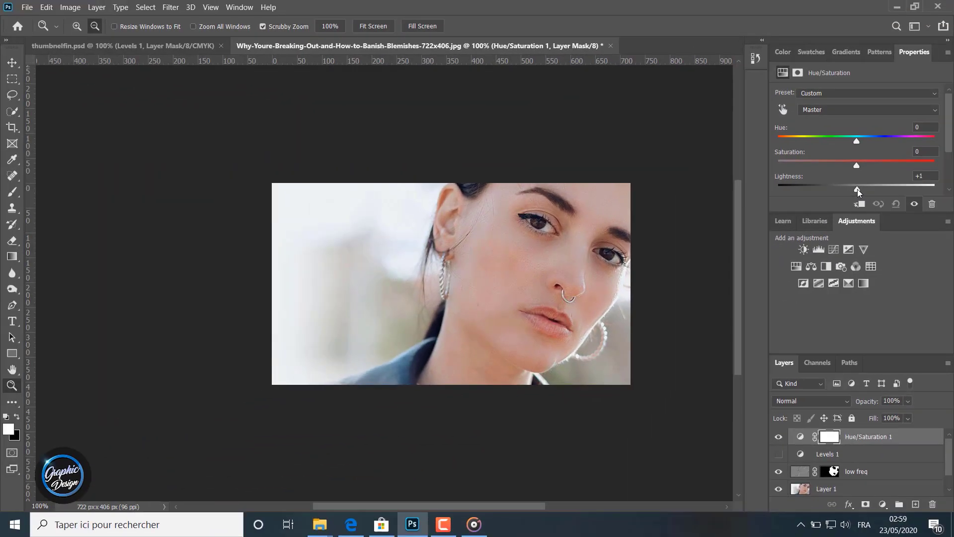
pyautogui.moveTo(827, 164); pyautogui.dragTo(864, 165)
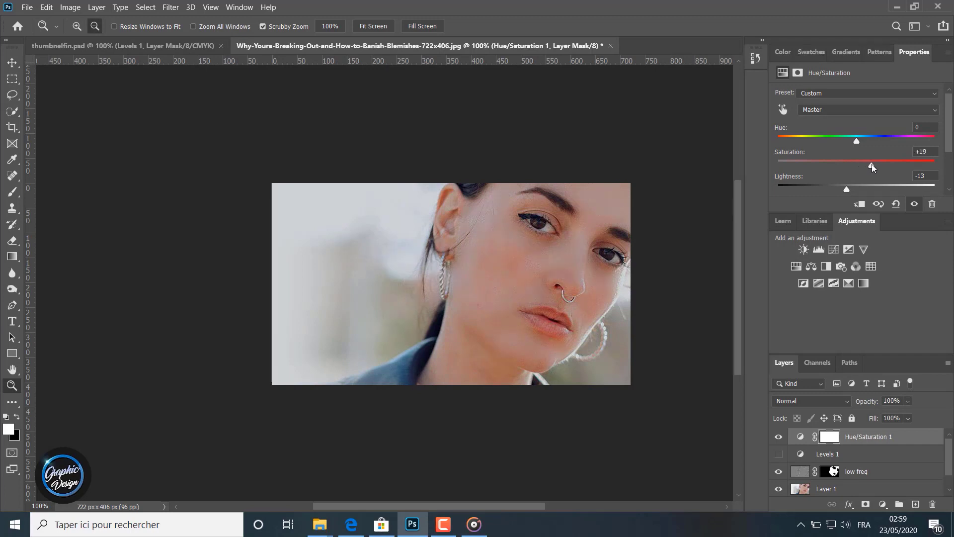
pyautogui.moveTo(874, 165); pyautogui.dragTo(853, 187)
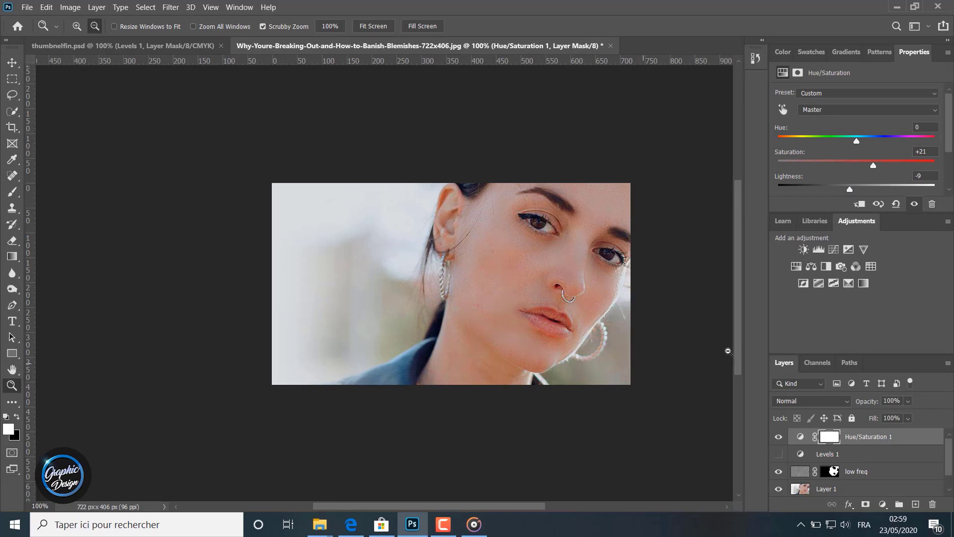
# - Toggle the visibility of Levels 1, "low freq" and Layer 1 to compare the retouched portrait with the original
pyautogui.click(777, 457)
pyautogui.click(777, 457)
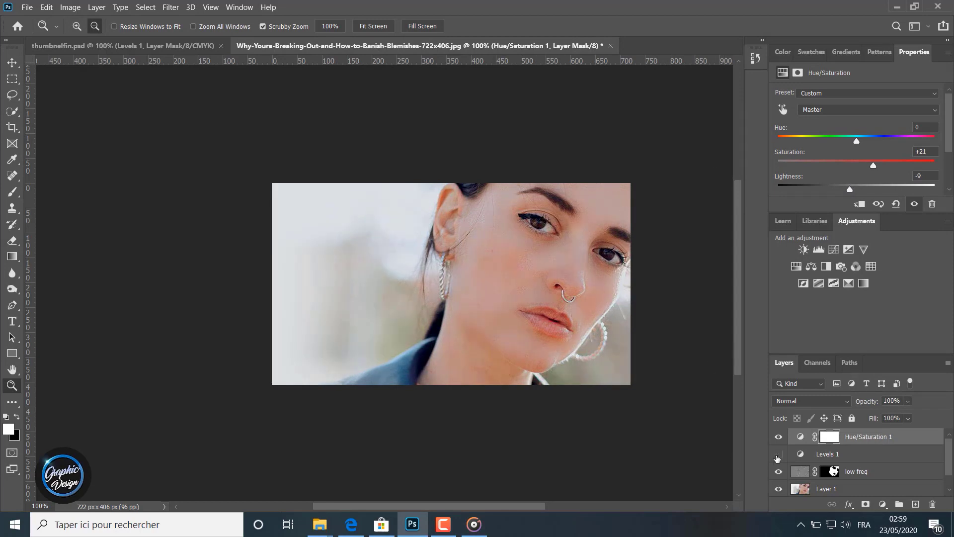
pyautogui.click(777, 457)
pyautogui.click(778, 457)
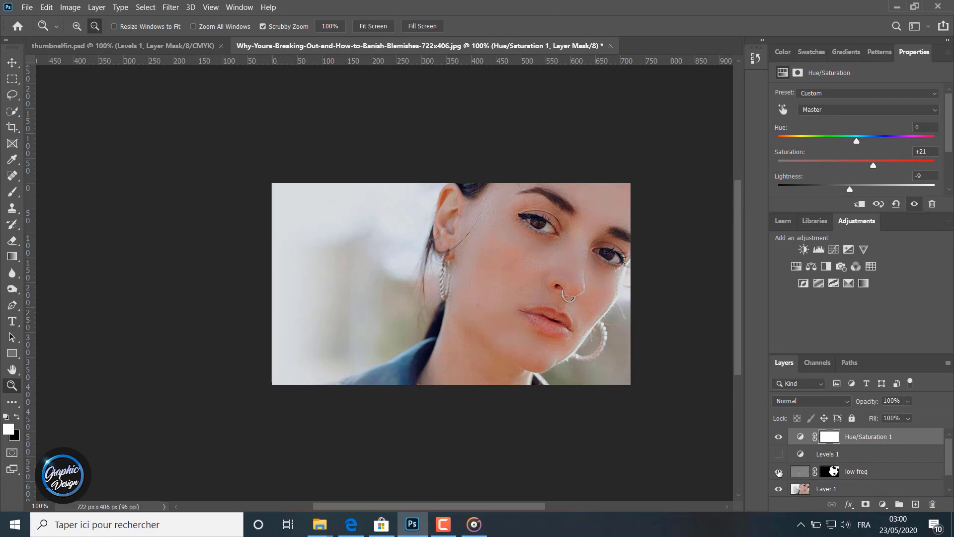
pyautogui.click(778, 472)
pyautogui.click(778, 472)
pyautogui.click(779, 472)
pyautogui.click(779, 489)
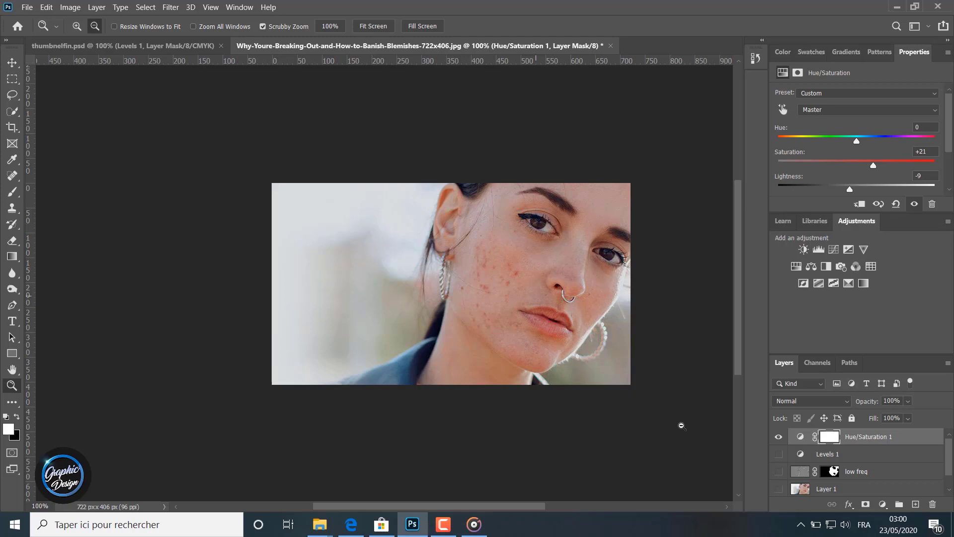
pyautogui.click(779, 488)
pyautogui.click(779, 472)
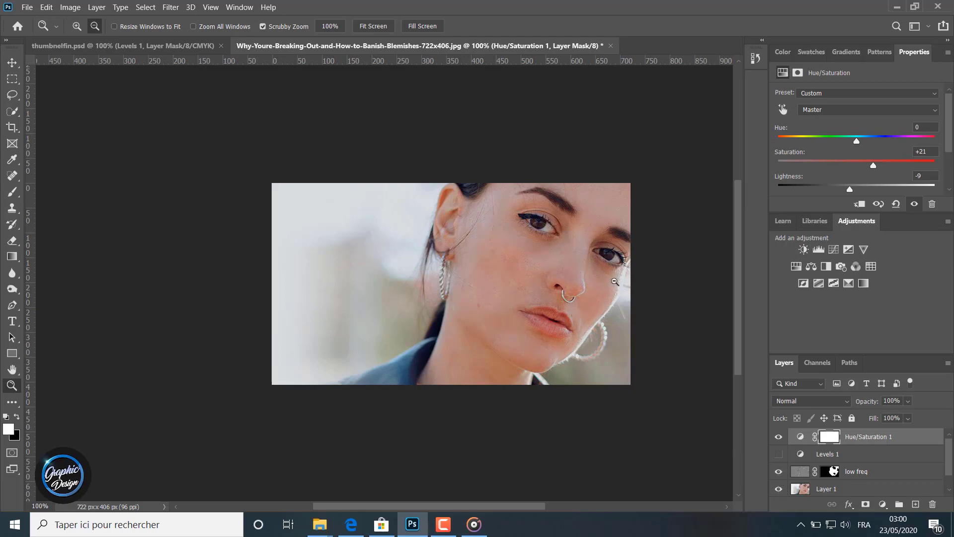